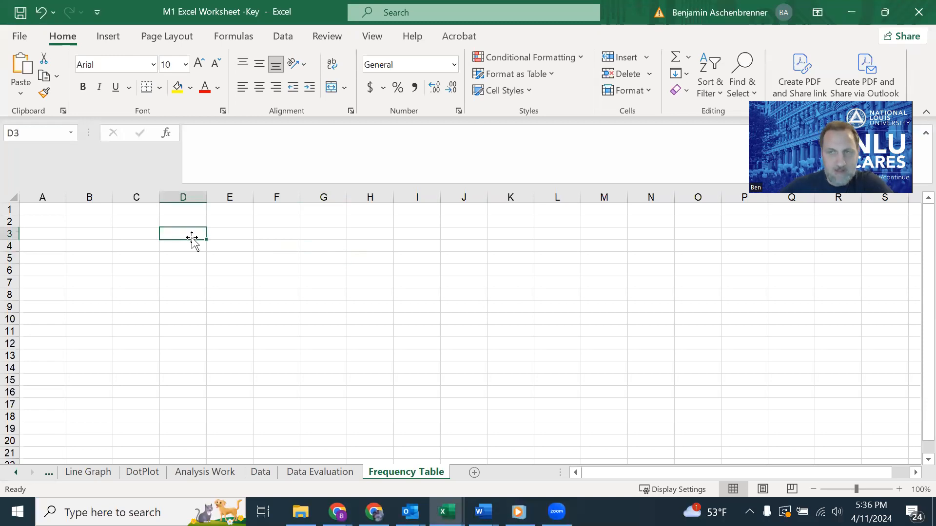
# Open the MTH-102 course site in a new Chrome tab and change to the Student view
pyautogui.hotkey('alt', 'Tab')
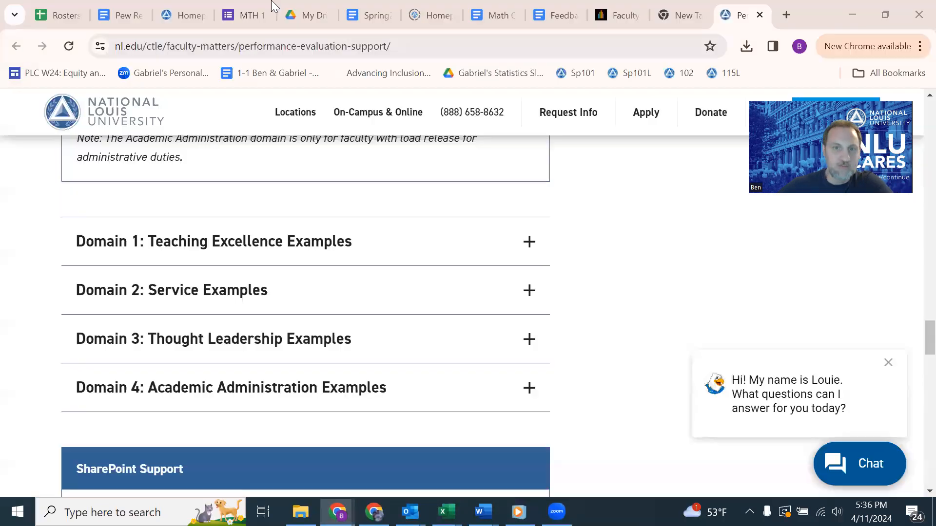
pyautogui.click(277, 12)
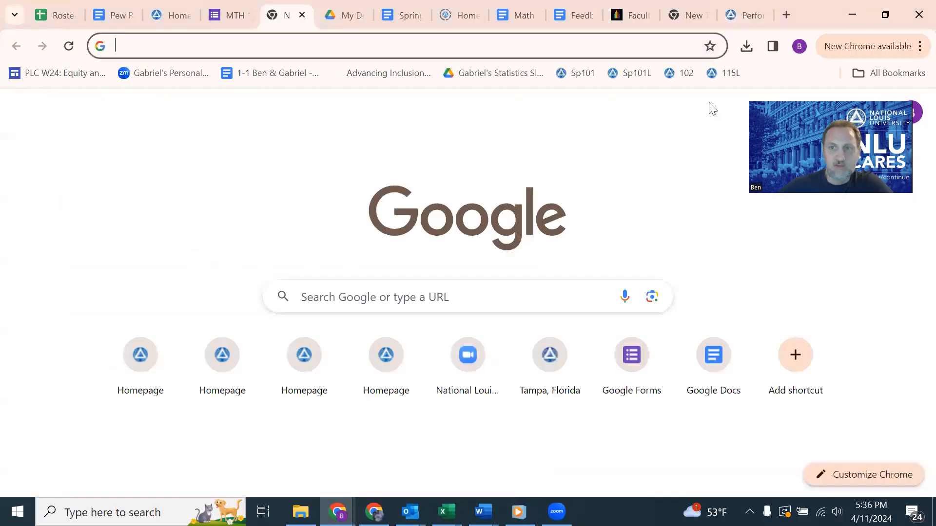
pyautogui.click(680, 78)
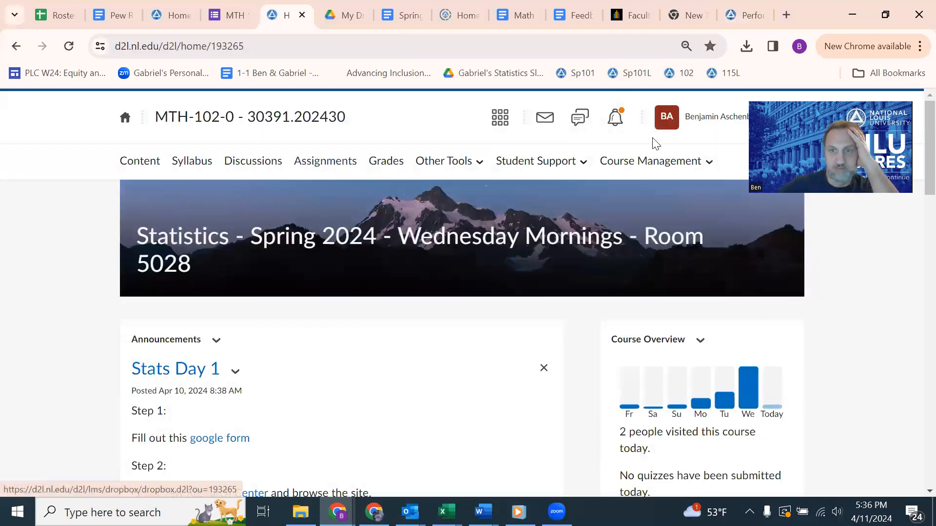
pyautogui.click(713, 125)
pyautogui.click(694, 161)
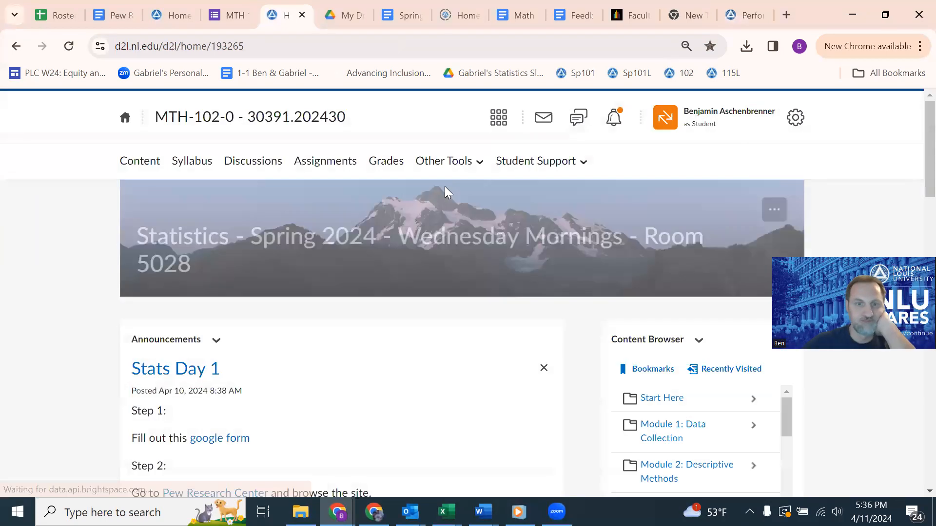
# Download M1_Assignment.docx from the Module 1 assignment and open it in Word with editing enabled
pyautogui.click(335, 166)
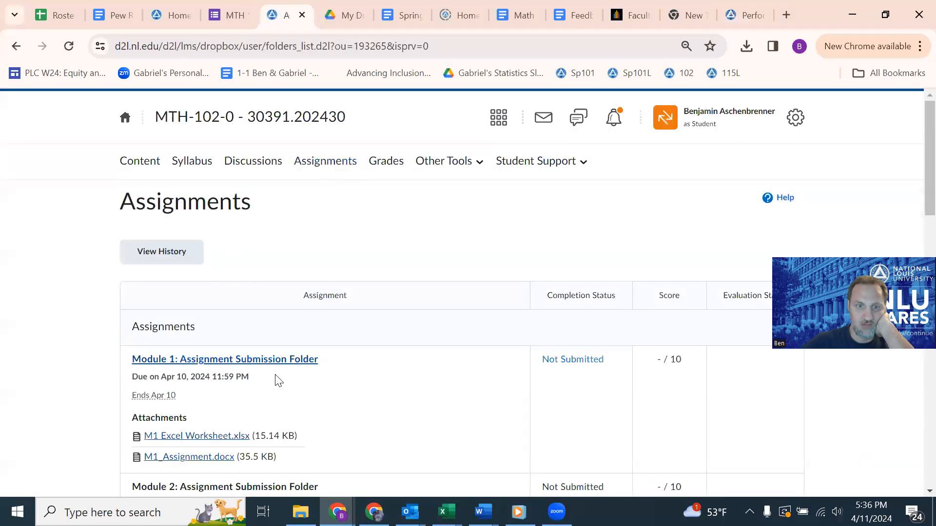
pyautogui.scroll(-1, 254, 373)
pyautogui.click(207, 388)
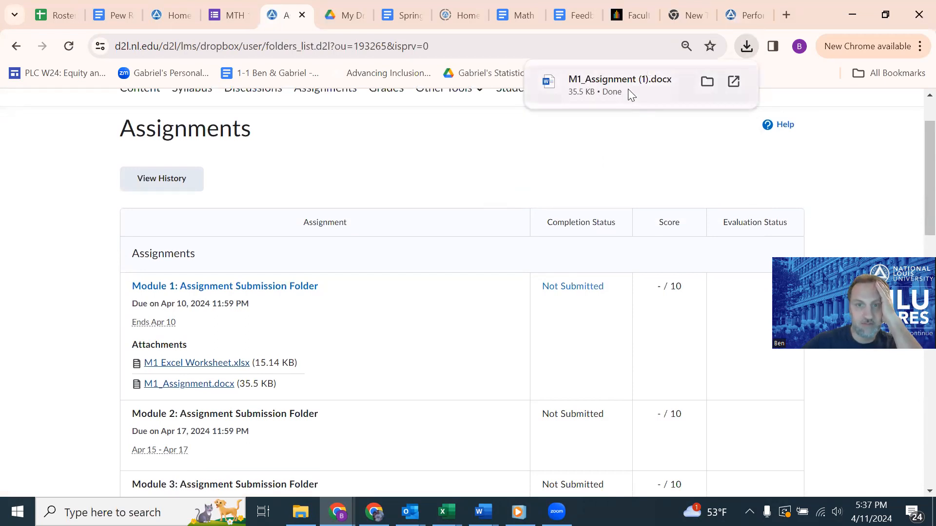
pyautogui.click(629, 94)
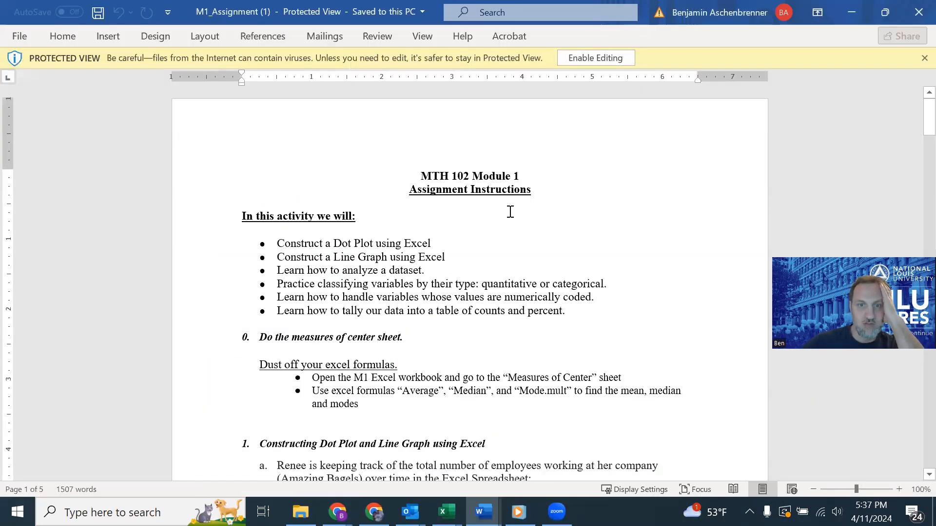
pyautogui.click(595, 58)
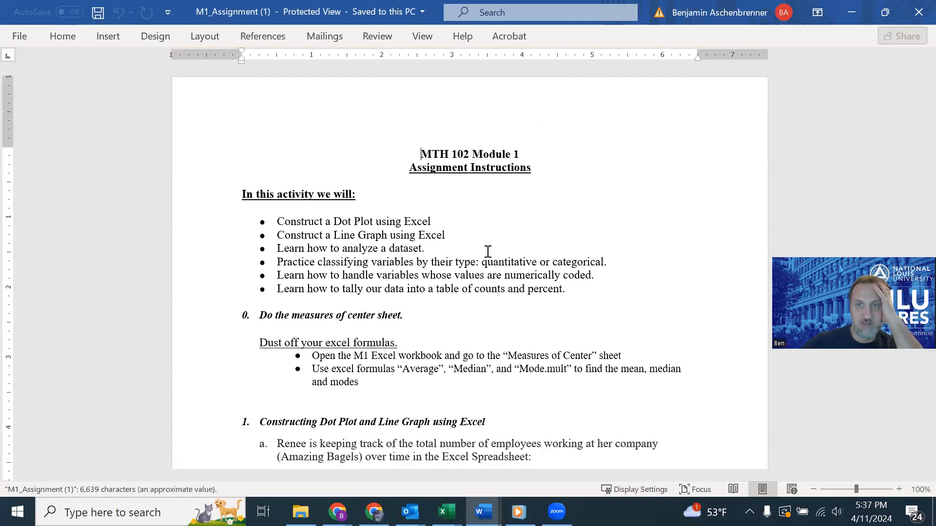
# Copy the whole table of quiz scores under question 1b in the assignment document
pyautogui.scroll(-4, 487, 251)
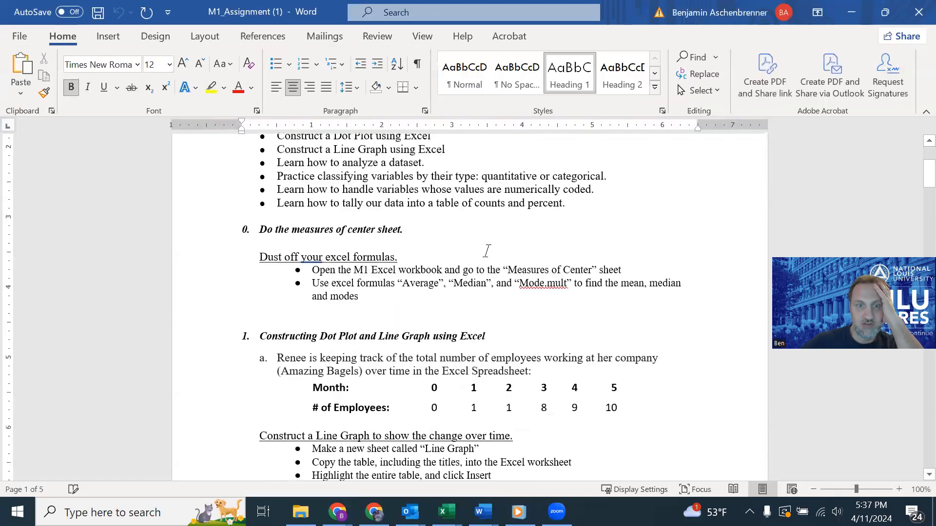
pyautogui.scroll(-5, 485, 253)
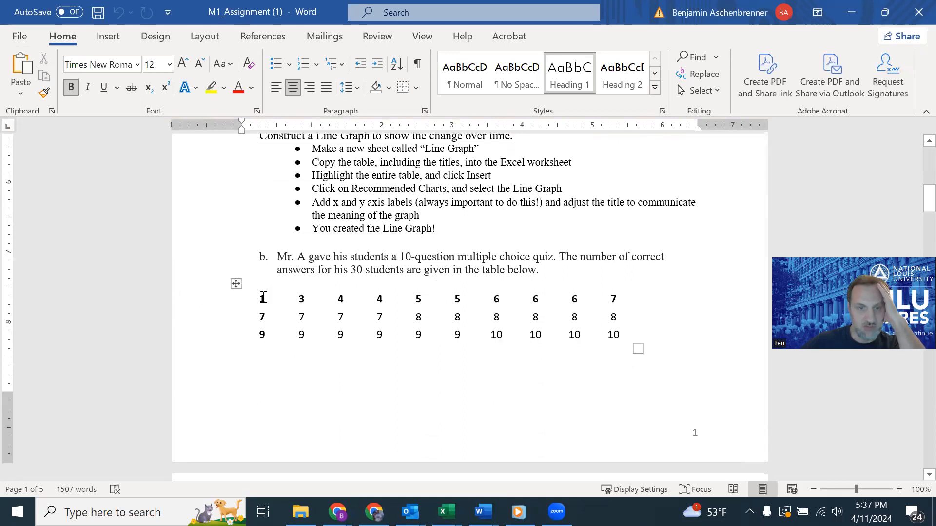
pyautogui.click(236, 284)
pyautogui.hotkey('ctrl', 'c')
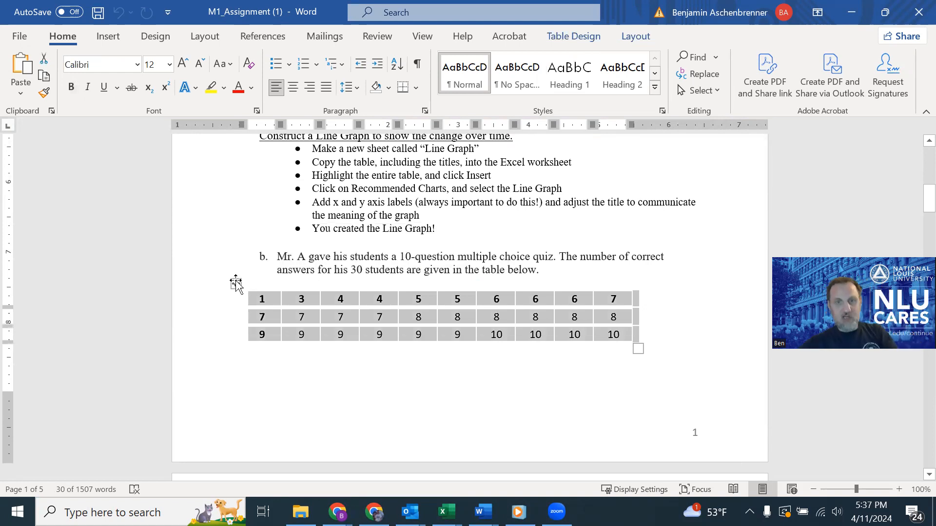
# Switch to the Excel workbook and paste the copied score table into the Frequency Table sheet at A1
pyautogui.hotkey('alt', 'Tab')
pyautogui.hotkey('alt', 'Tab')
pyautogui.hotkey('alt', 'Tab')
pyautogui.hotkey('alt', 'Tab')
pyautogui.click(44, 221)
pyautogui.click(45, 209)
pyautogui.hotkey('ctrl', 'v')
pyautogui.click(261, 291)
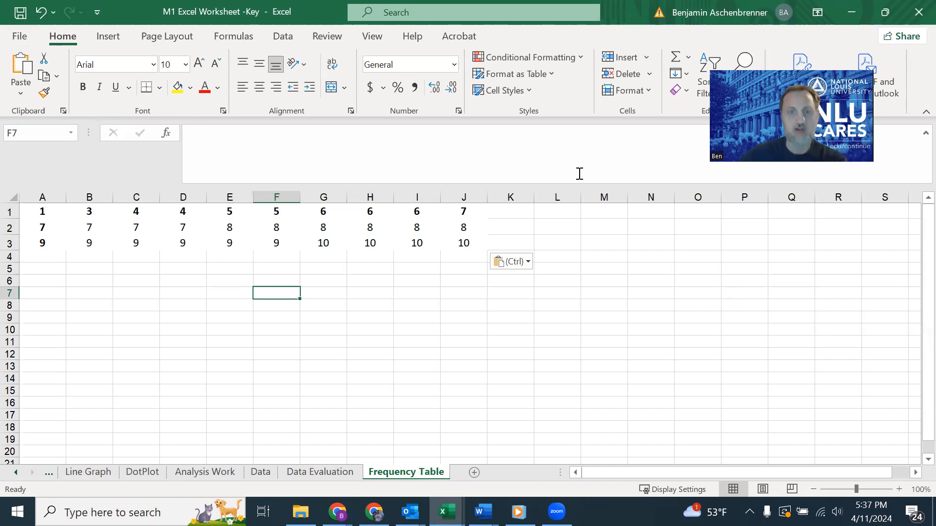
# Move the second row of scores, A2:J2, to the end of row 1 starting at K1
pyautogui.moveTo(45, 226); pyautogui.dragTo(461, 232)
pyautogui.hotkey('ctrl', 'c')
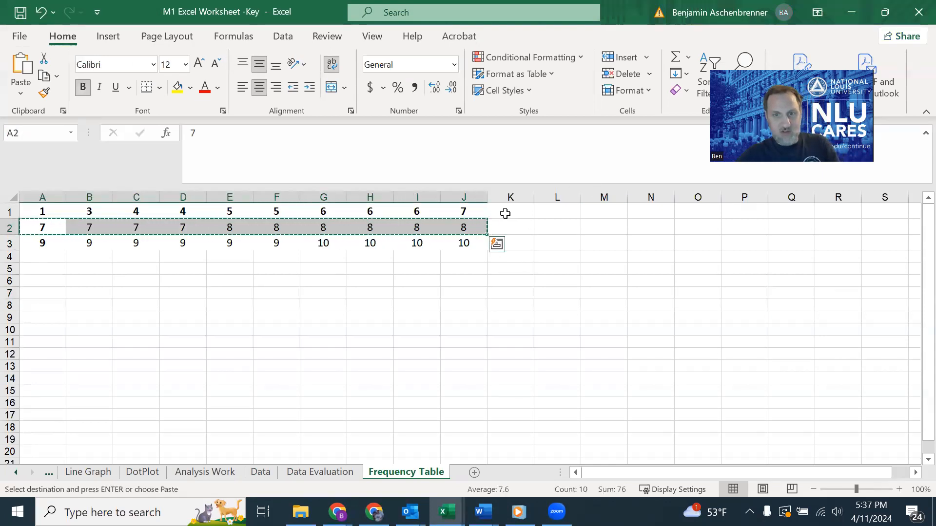
pyautogui.click(505, 213)
pyautogui.hotkey('ctrl', 'v')
# Move the third row of scores, A3:J3, to the end of row 1 starting at U1
pyautogui.moveTo(61, 244); pyautogui.dragTo(469, 235)
pyautogui.hotkey('ctrl', 'c')
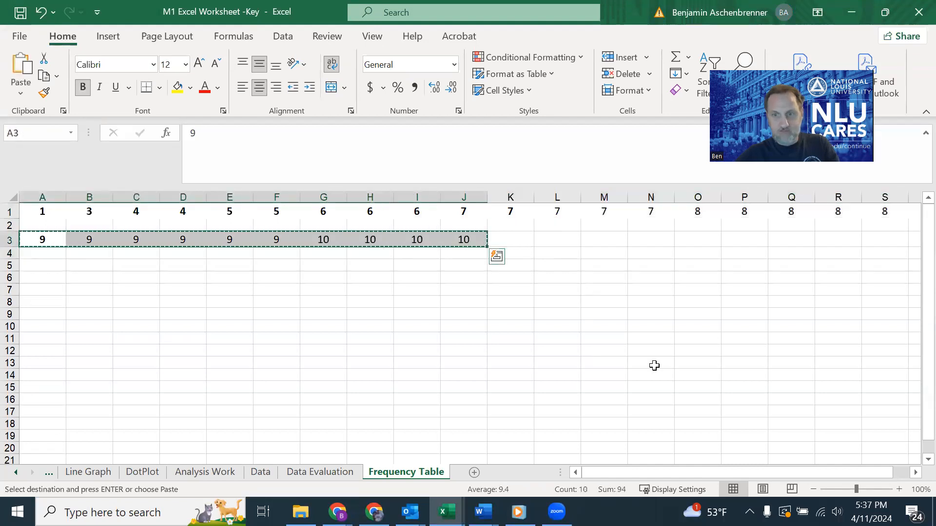
pyautogui.moveTo(716, 472); pyautogui.dragTo(772, 479)
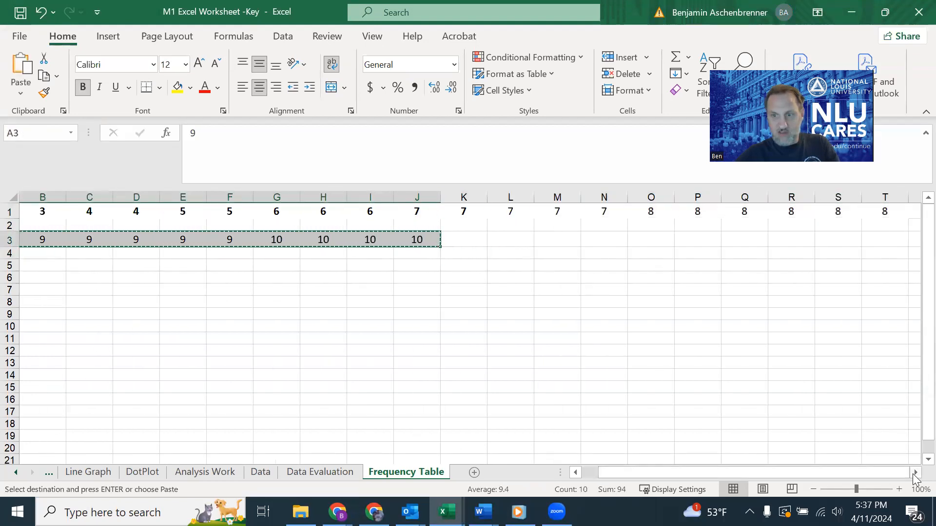
pyautogui.hscroll(4, 750, 196)
pyautogui.click(754, 211)
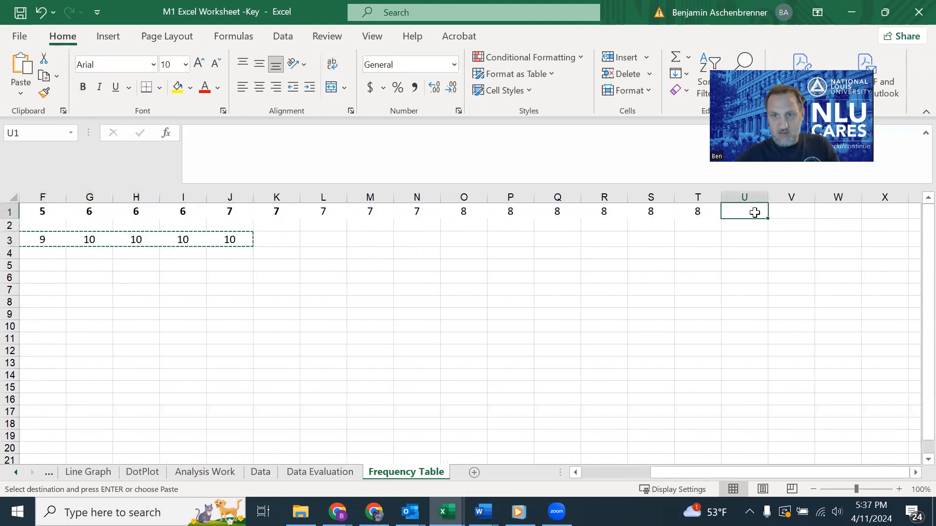
pyautogui.press('Return')
pyautogui.click(620, 297)
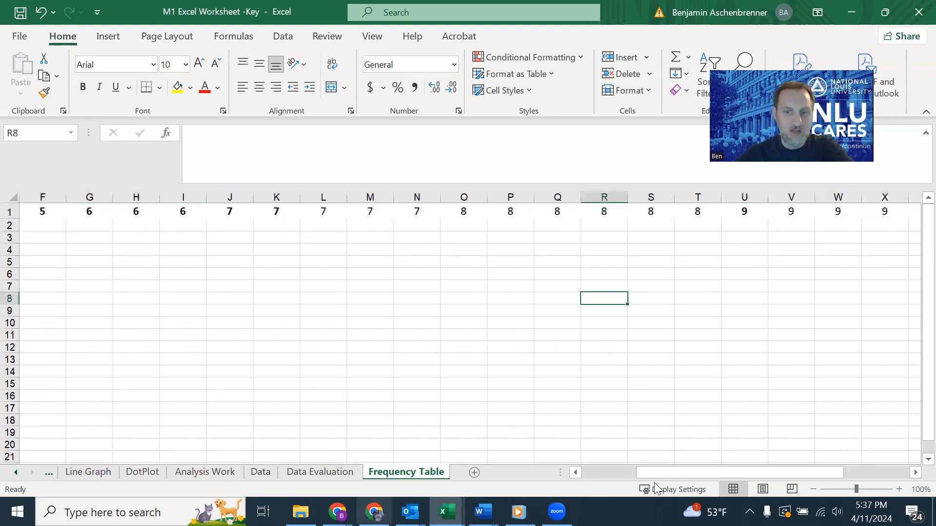
# Copy the scores in A1:AD1 and paste them transposed into column A starting at A4
pyautogui.click(597, 472)
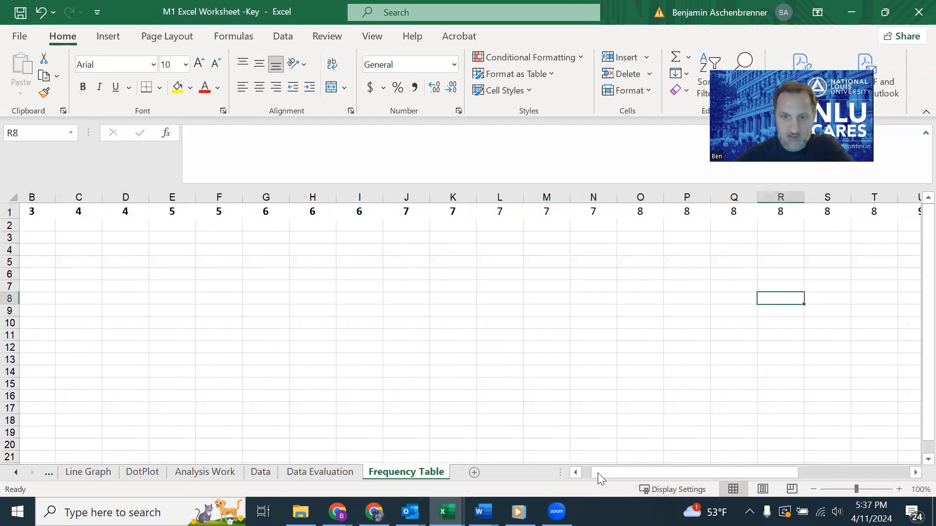
pyautogui.click(13, 211)
pyautogui.moveTo(32, 209); pyautogui.dragTo(871, 203)
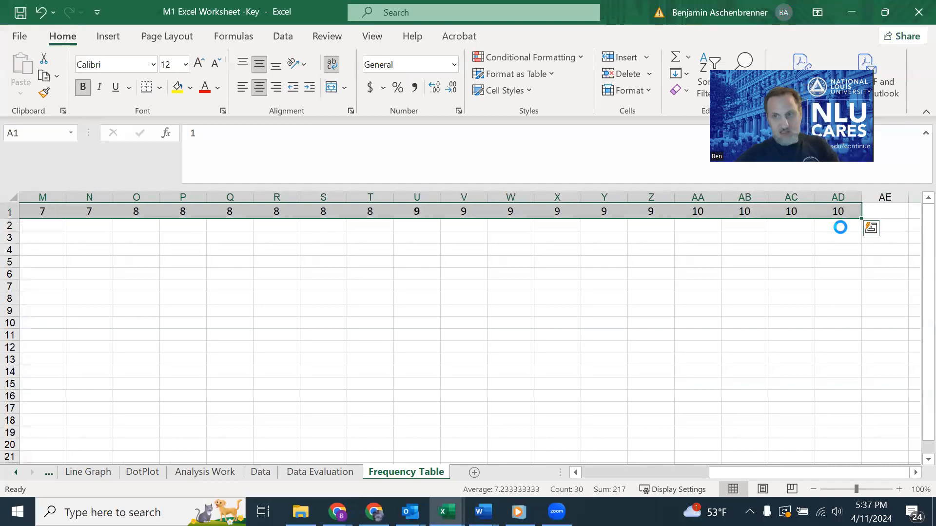
pyautogui.hotkey('ctrl', 'c')
pyautogui.moveTo(802, 472); pyautogui.dragTo(587, 472)
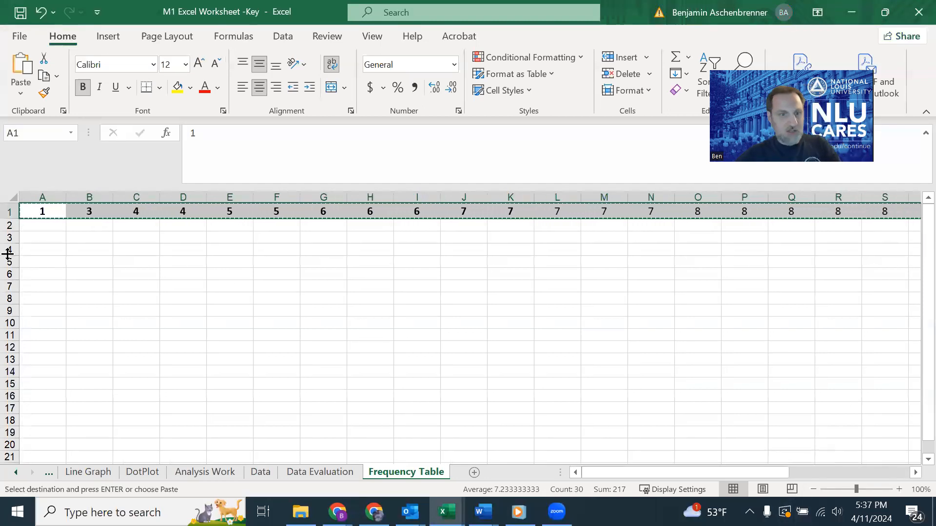
pyautogui.click(44, 250)
pyautogui.rightClick(44, 249)
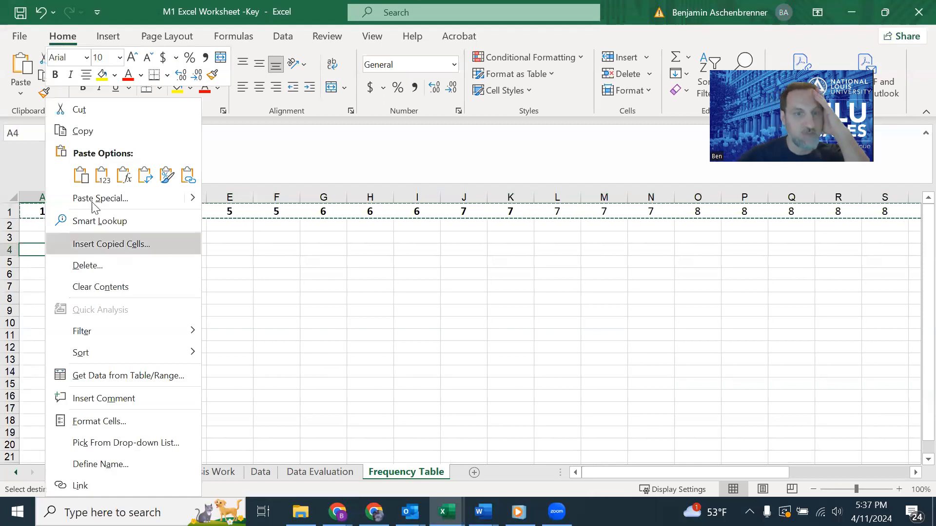
pyautogui.click(145, 175)
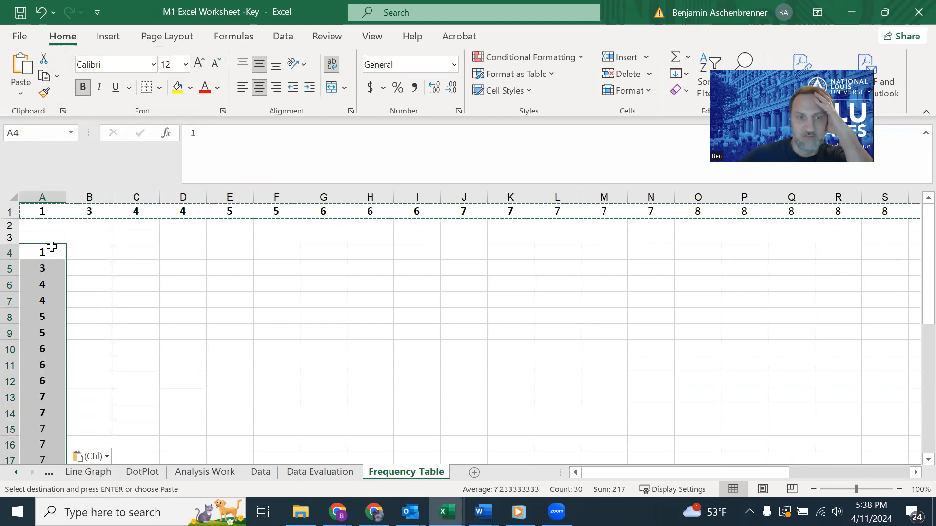
pyautogui.click(96, 249)
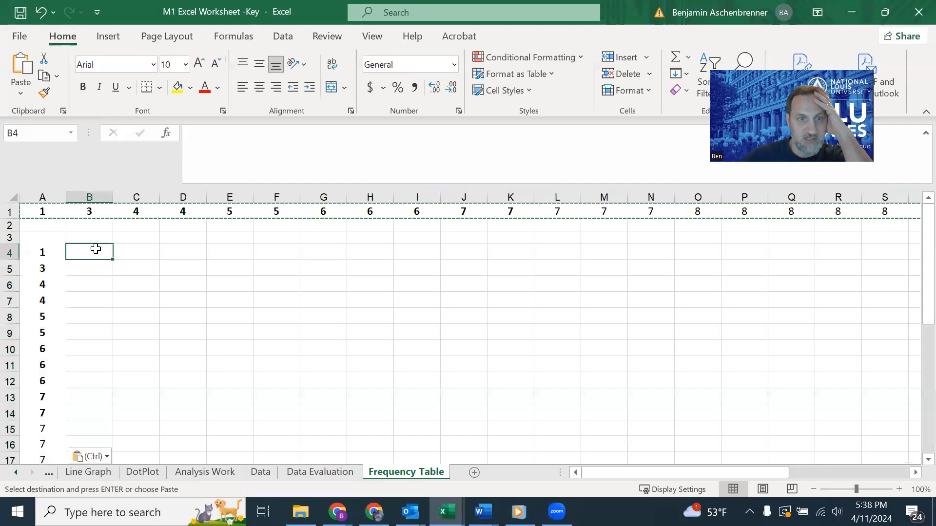
pyautogui.rightClick(96, 249)
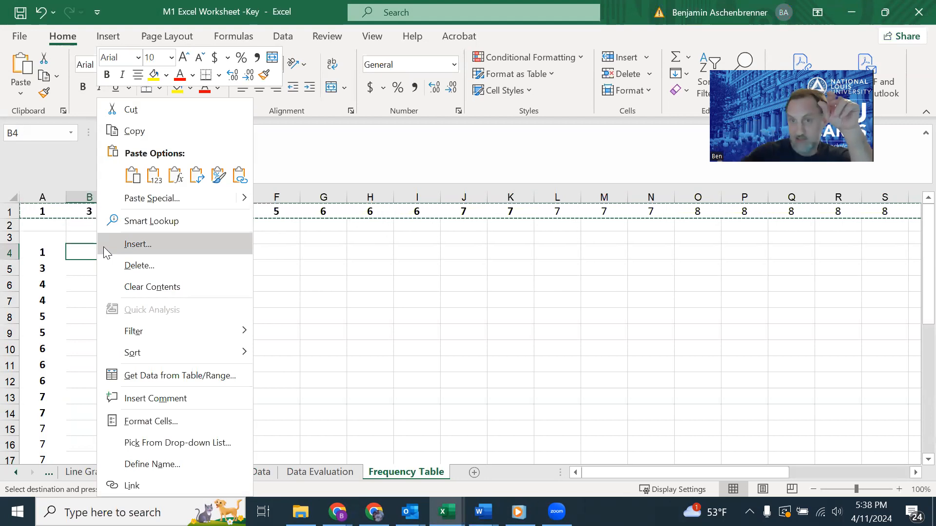
pyautogui.click(197, 174)
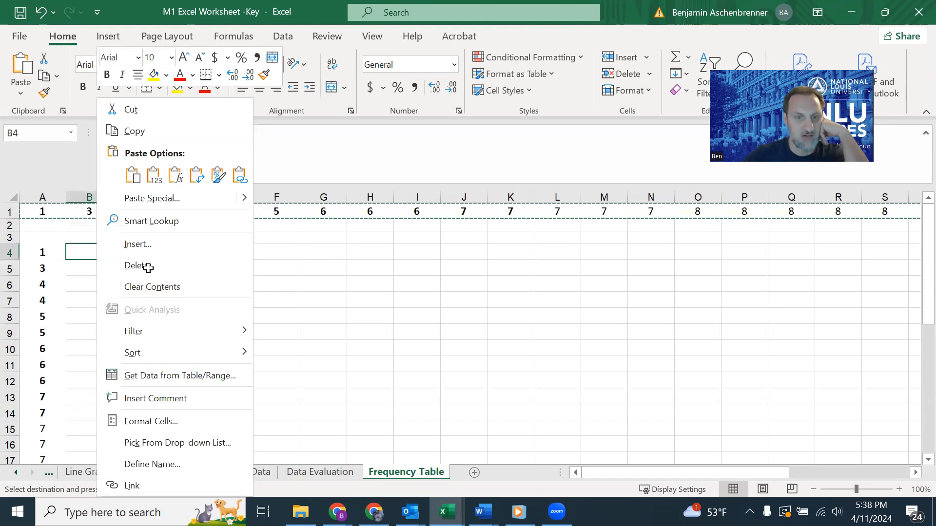
pyautogui.press('Escape')
# Enter the heading "Scores" in A3 above the transposed column of scores
pyautogui.click(56, 234)
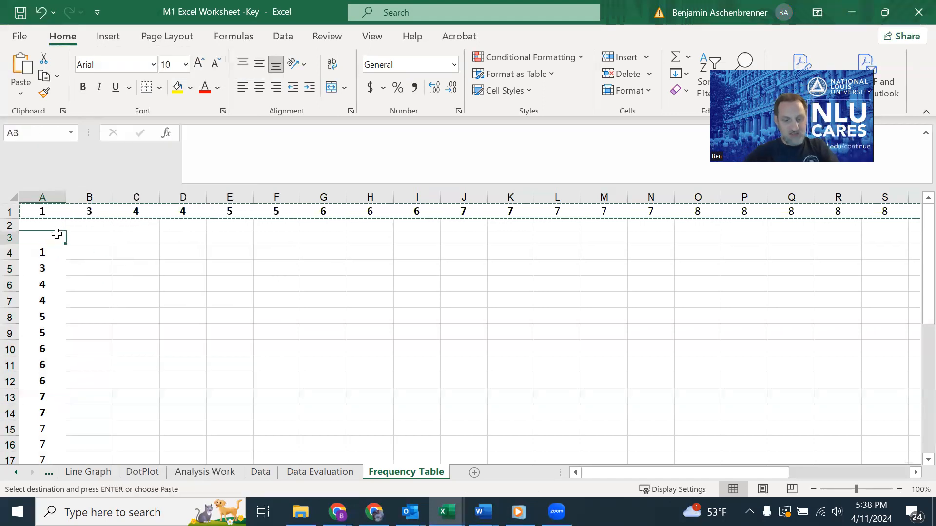
pyautogui.write('Scores')
pyautogui.press('Return')
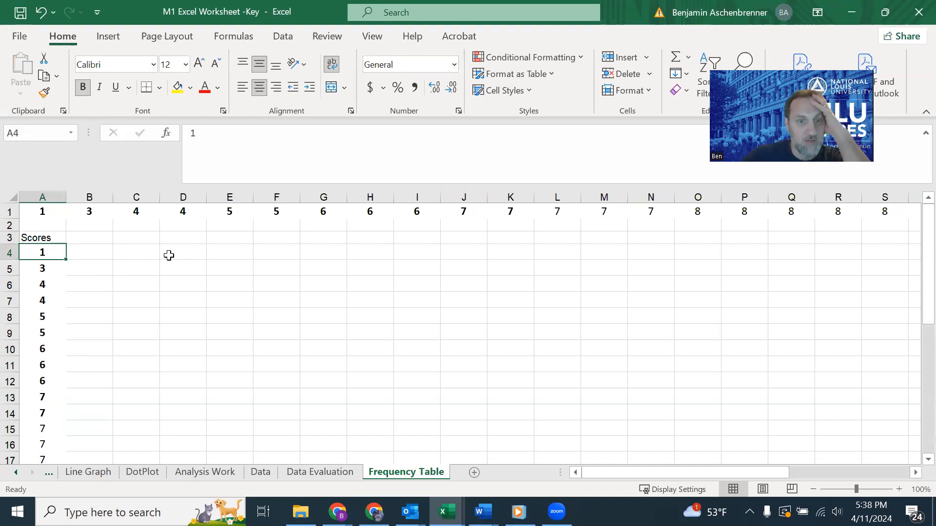
# Enter the title "Frequency Table" in G4 and merge and center it across G4:H4
pyautogui.click(303, 250)
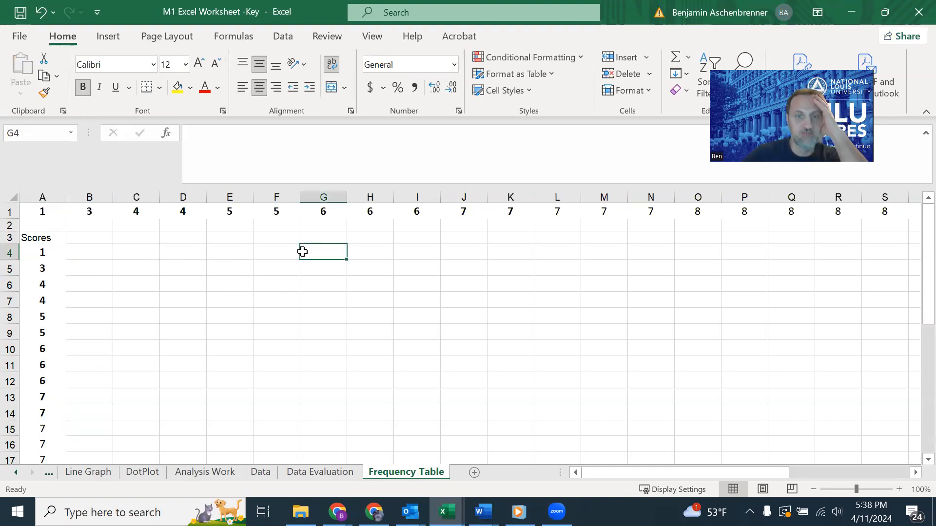
pyautogui.write('Frequency Table')
pyautogui.press('Return')
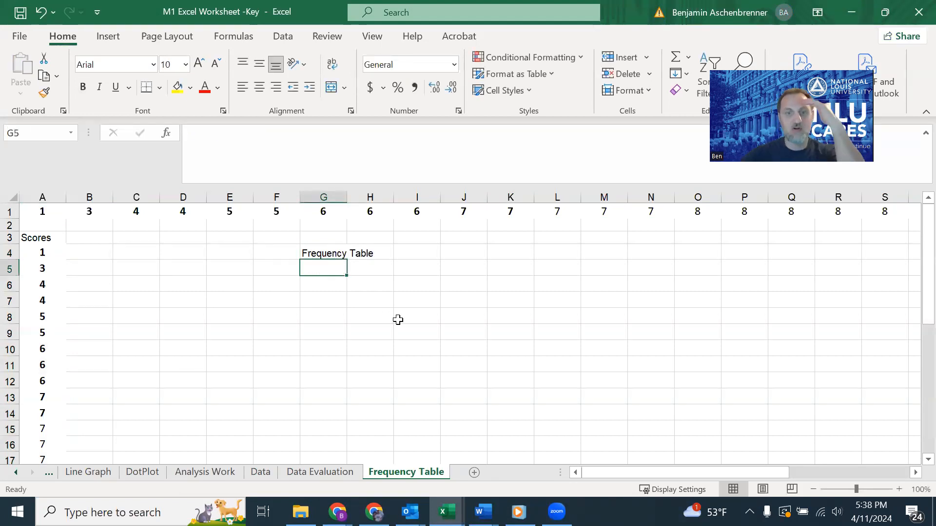
pyautogui.moveTo(374, 250); pyautogui.dragTo(307, 251)
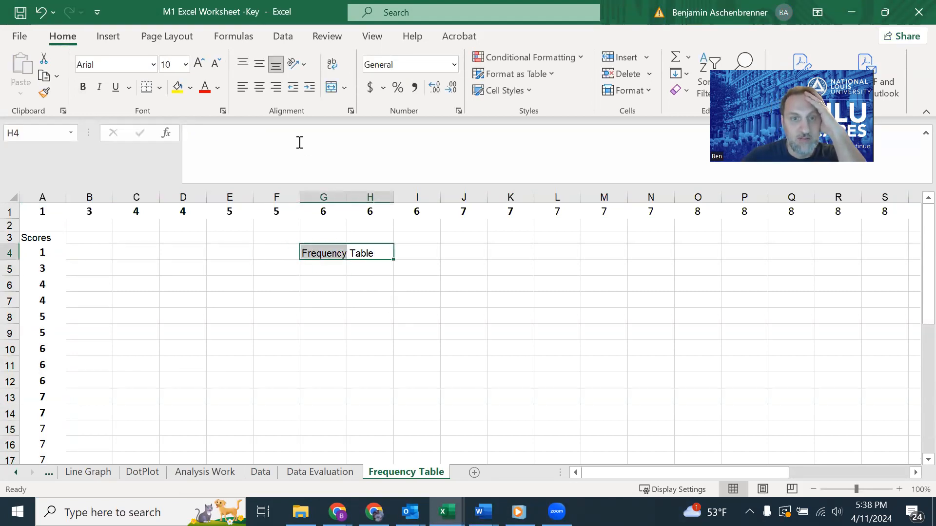
pyautogui.click(334, 90)
pyautogui.click(381, 281)
# Enter the column headings "Scores" in E5 and "Frequency (Number of Students)" in F5
pyautogui.click(244, 270)
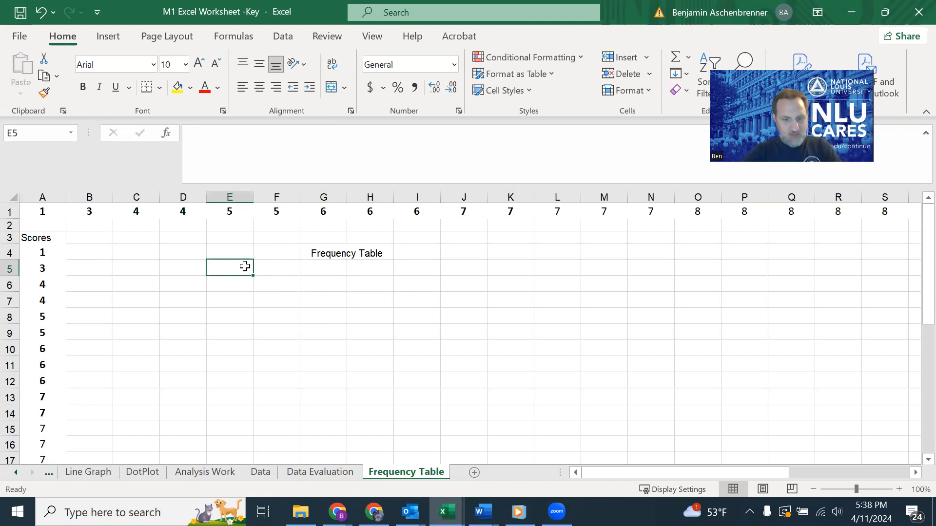
pyautogui.write('Socres')
pyautogui.press('Tab')
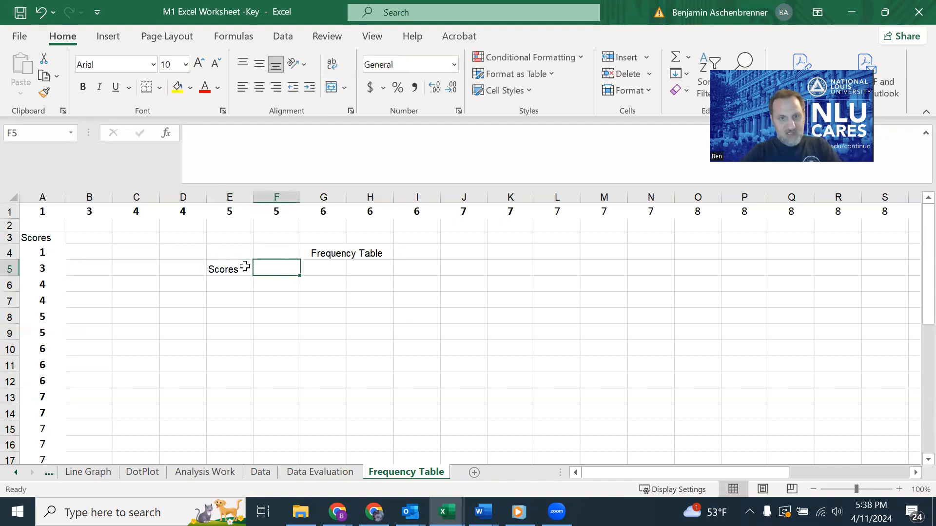
pyautogui.write('Frequency (')
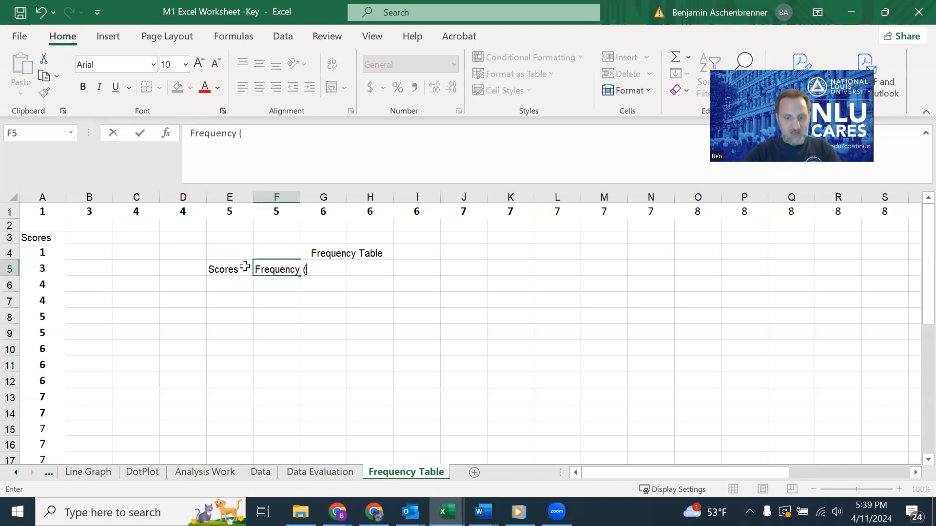
pyautogui.write('Number of Students')
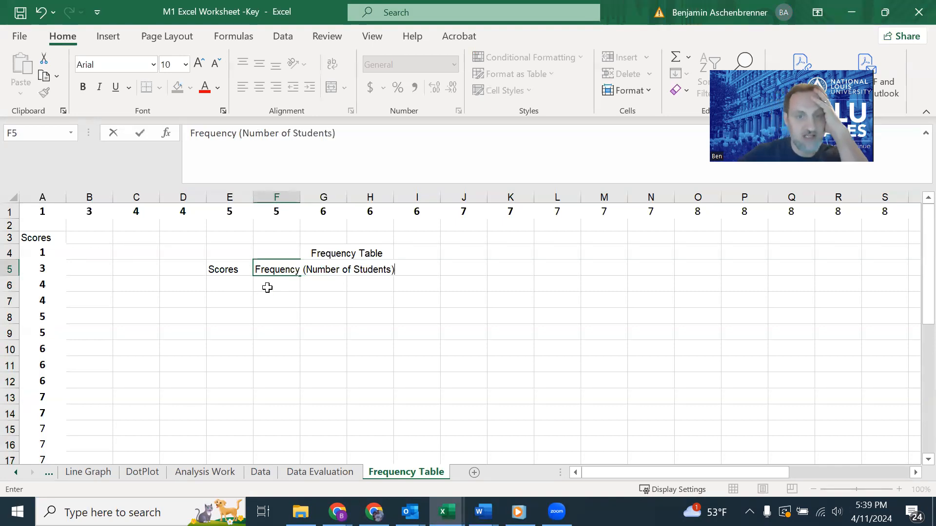
pyautogui.write(')')
pyautogui.press('Return')
pyautogui.click(335, 270)
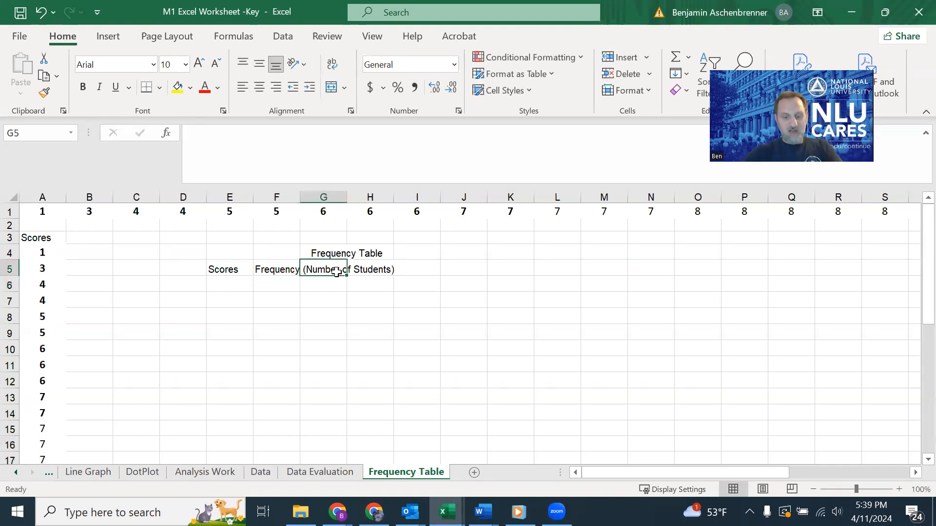
# Enter the column headings "Relative Frequency" in G5 and "Cumulative Frequency" in H5
pyautogui.write('Relative Frequen')
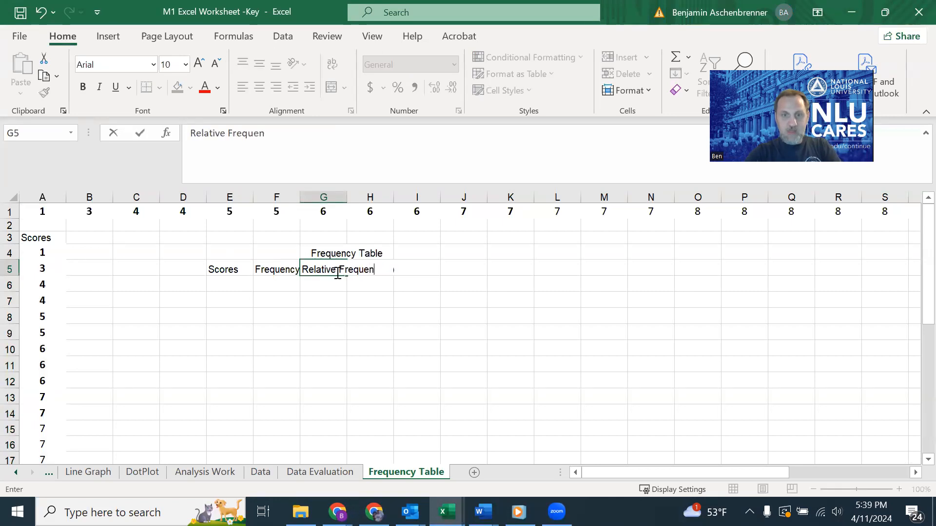
pyautogui.write('cy')
pyautogui.press('Tab')
pyautogui.write('Cumulative Freq')
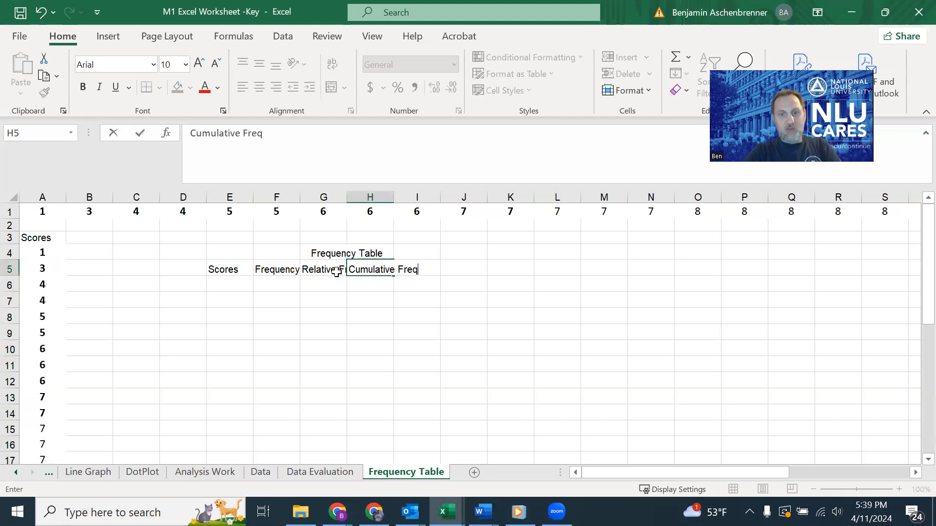
pyautogui.write('uency')
pyautogui.press('Return')
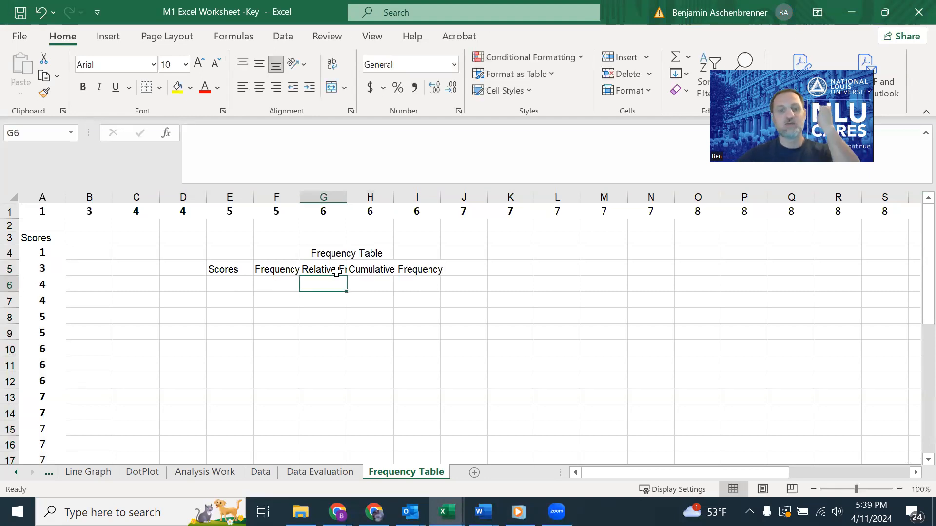
# Widen columns F, G and H, make row 5 taller and wrap the text of the headings in E5:H5
pyautogui.moveTo(301, 196); pyautogui.dragTo(391, 201)
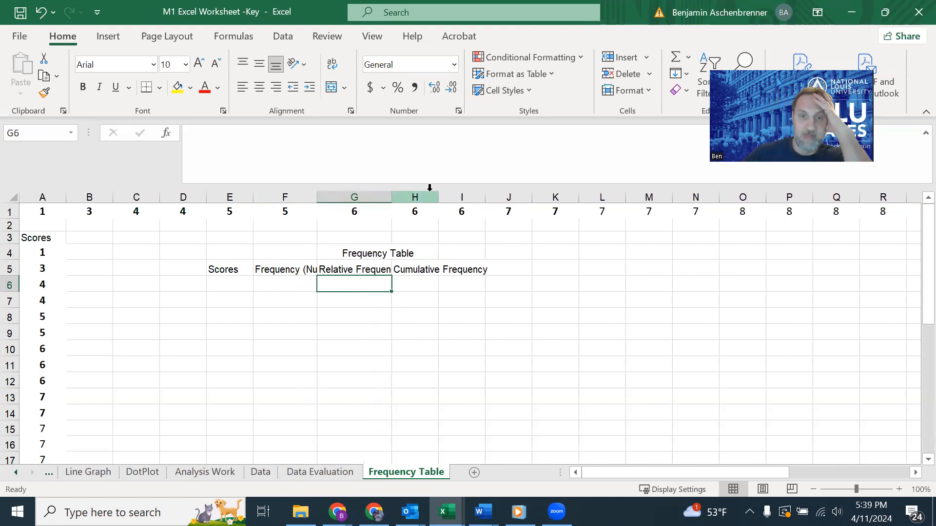
pyautogui.moveTo(245, 269); pyautogui.dragTo(435, 270)
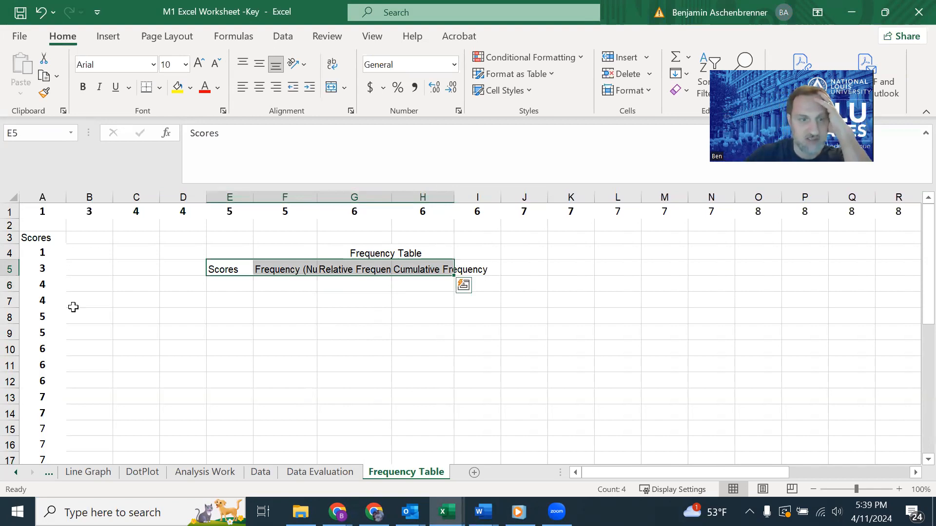
pyautogui.moveTo(11, 276); pyautogui.dragTo(11, 301)
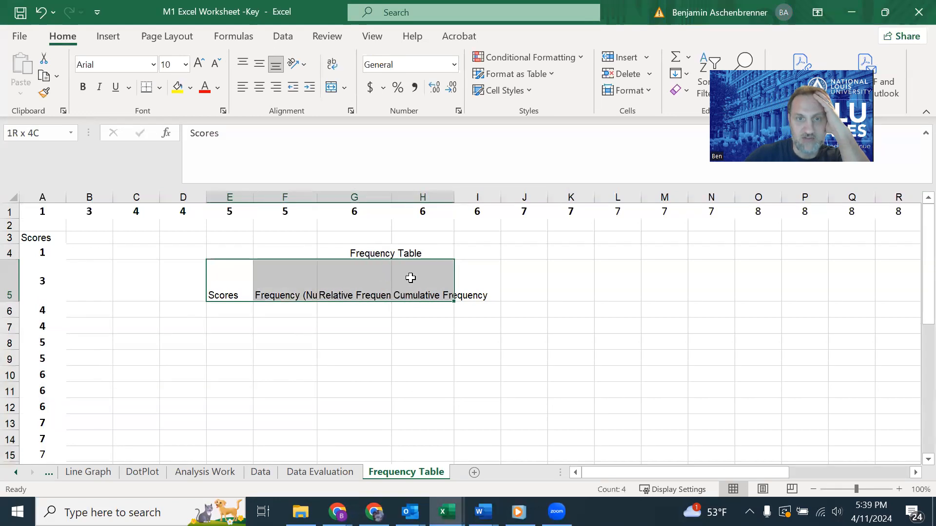
pyautogui.click(335, 70)
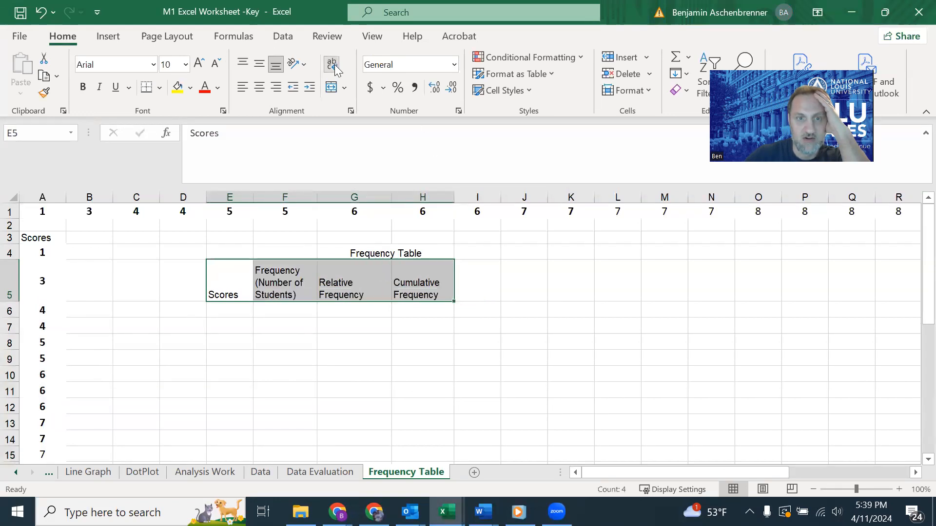
pyautogui.moveTo(451, 195); pyautogui.dragTo(459, 196)
# Merge and center the "Frequency Table" title across E4:H4 and make it bold and two font sizes larger
pyautogui.moveTo(249, 252); pyautogui.dragTo(434, 253)
pyautogui.click(336, 92)
pyautogui.click(336, 92)
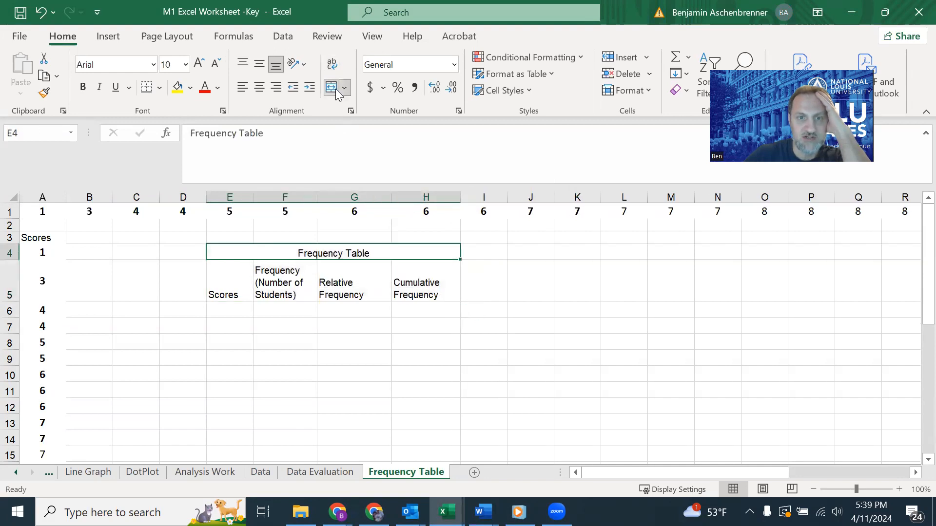
pyautogui.click(83, 87)
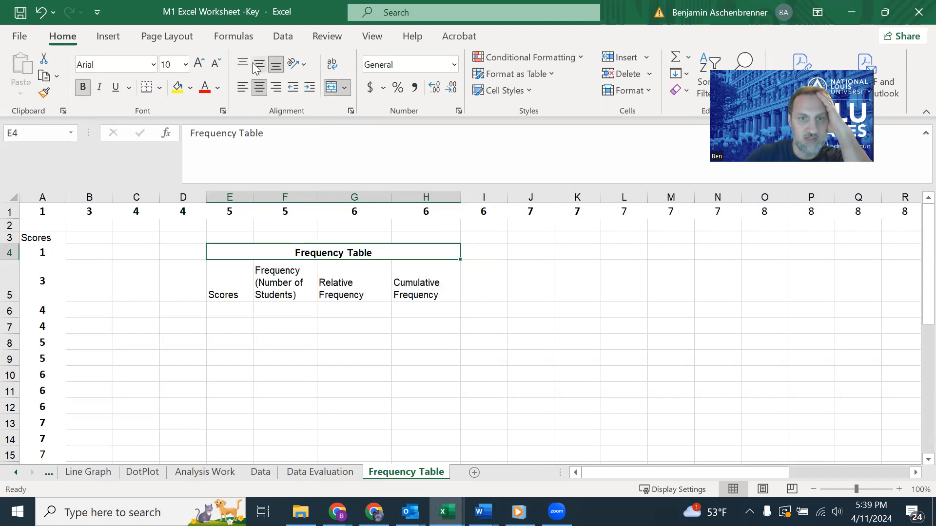
pyautogui.click(199, 63)
pyautogui.click(198, 63)
pyautogui.click(373, 377)
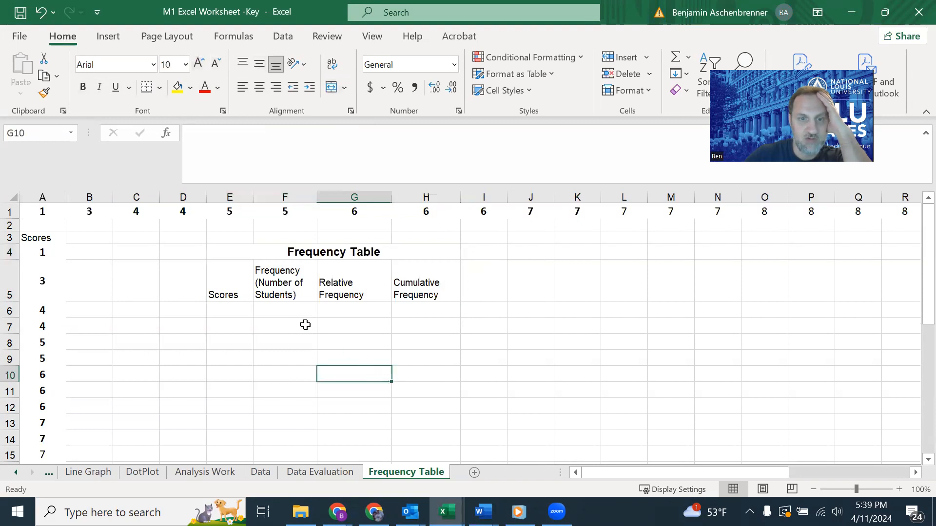
# List the distinct scores 1, 3, 4, 5, 6, 7, 8, 9 and 10 under the Scores heading in E6:E14
pyautogui.click(241, 313)
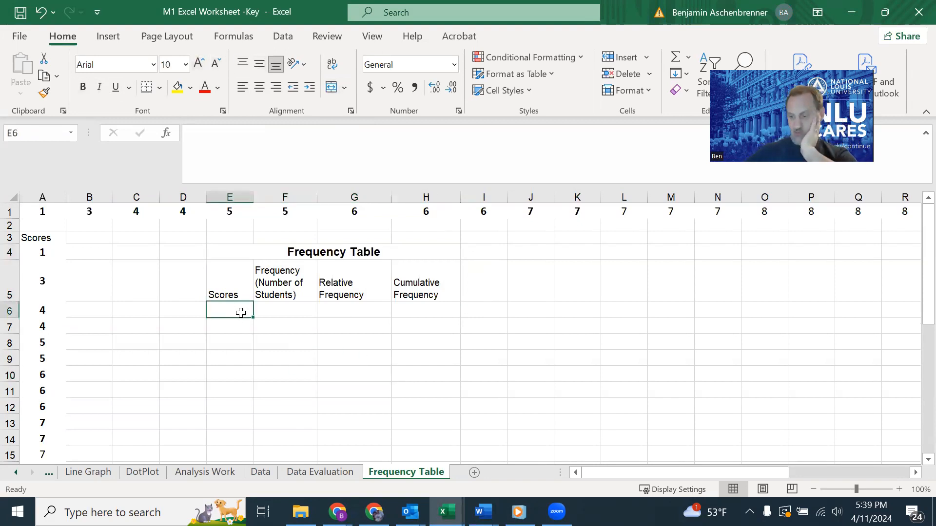
pyautogui.write('1')
pyautogui.press('Return')
pyautogui.write('3')
pyautogui.press('Return')
pyautogui.write('4')
pyautogui.press('Return')
pyautogui.write('5')
pyautogui.press('Return')
pyautogui.write('6')
pyautogui.press('Return')
pyautogui.press('Return')
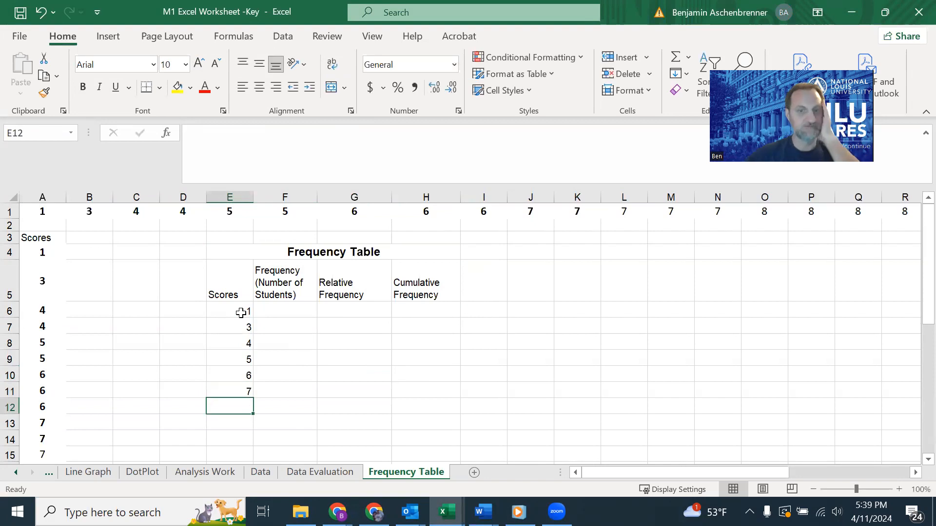
pyautogui.scroll(-6, 106, 372)
pyautogui.scroll(4, 106, 372)
pyautogui.scroll(2, 195, 372)
pyautogui.write('8')
pyautogui.press('Return')
pyautogui.write('9')
pyautogui.press('Return')
pyautogui.write('10')
pyautogui.press('Return')
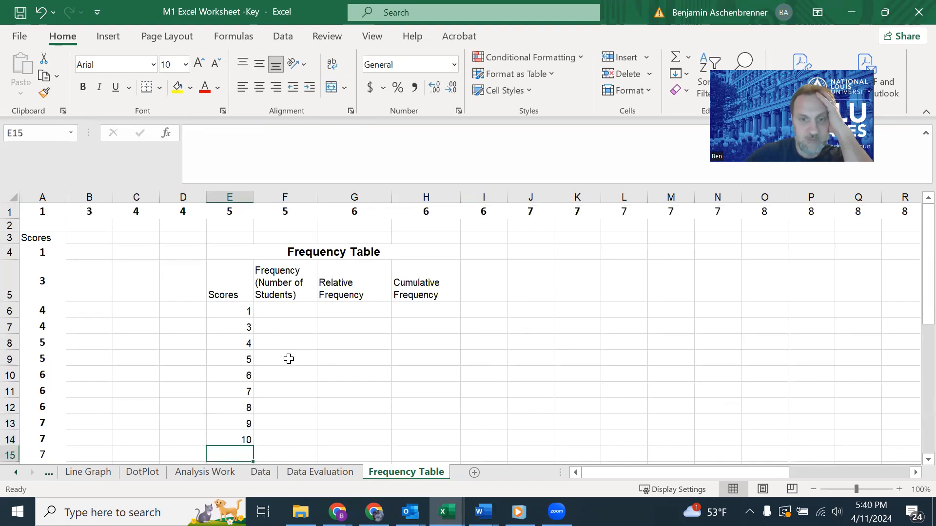
# Try entering the frequencies 1, 1 and 2 by hand in F6:F8, and clear those cells again
pyautogui.click(287, 321)
pyautogui.click(306, 307)
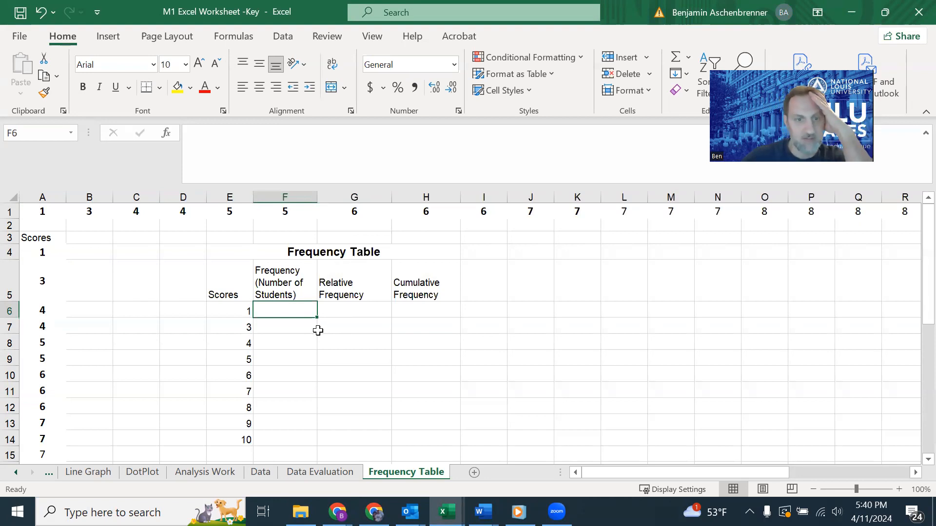
pyautogui.moveTo(247, 310); pyautogui.dragTo(245, 426)
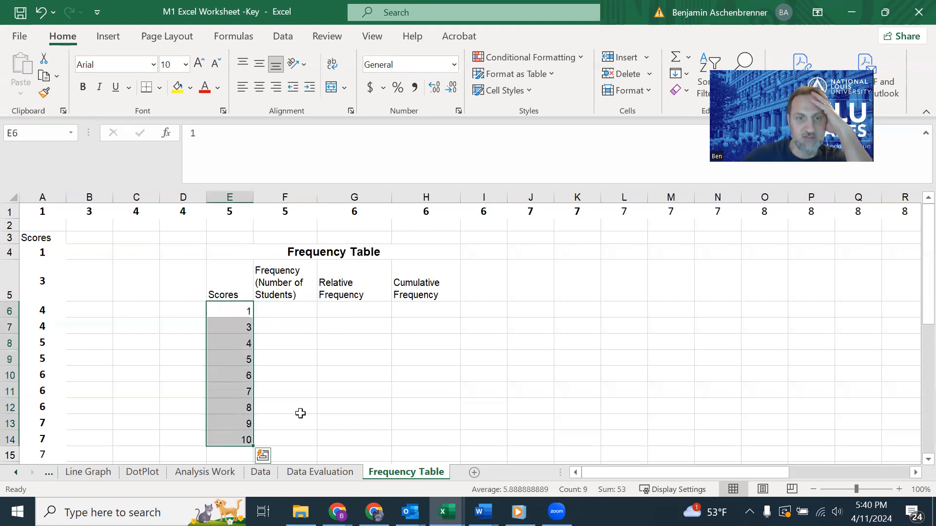
pyautogui.click(304, 306)
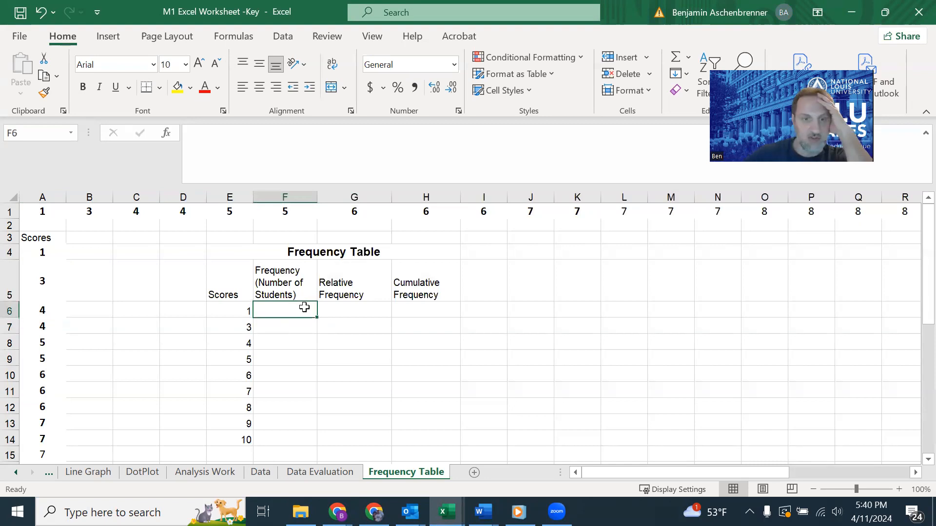
pyautogui.write('1')
pyautogui.press('Return')
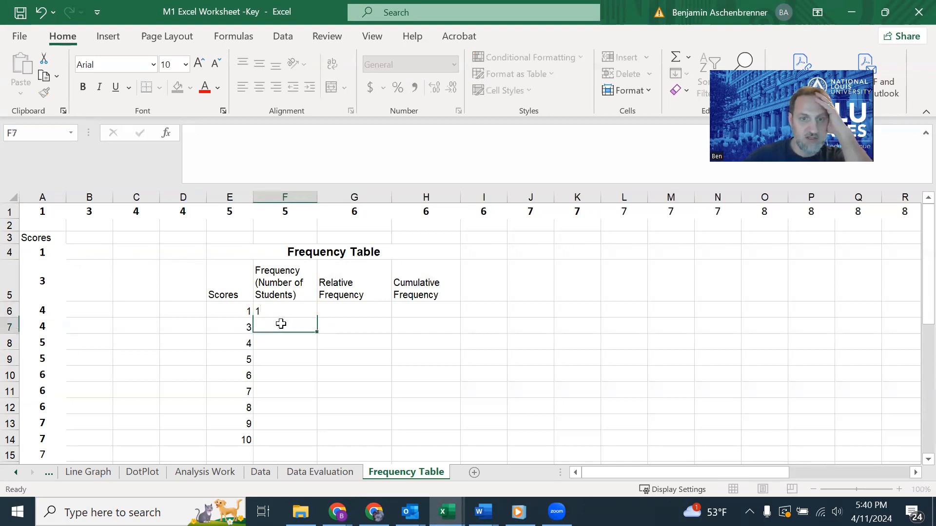
pyautogui.write('1')
pyautogui.press('Return')
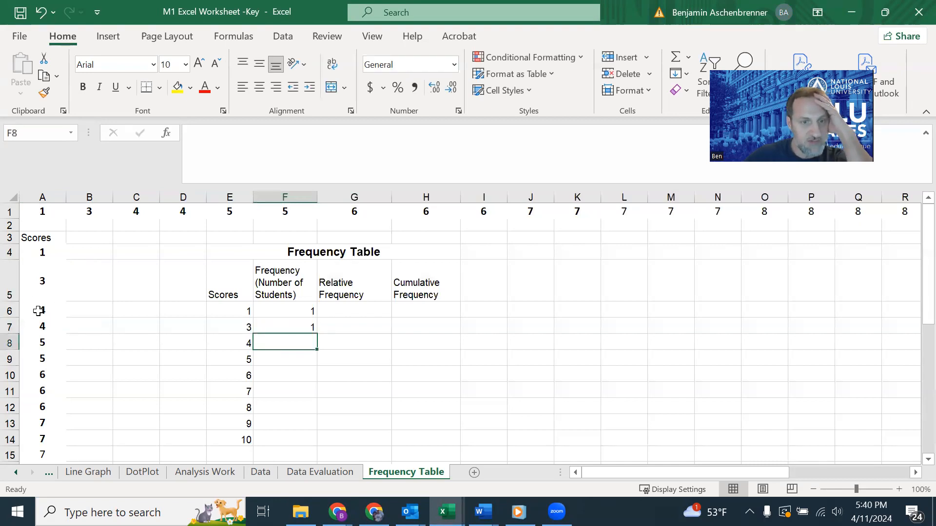
pyautogui.moveTo(37, 310); pyautogui.dragTo(40, 324)
pyautogui.click(307, 340)
pyautogui.write('2')
pyautogui.press('Return')
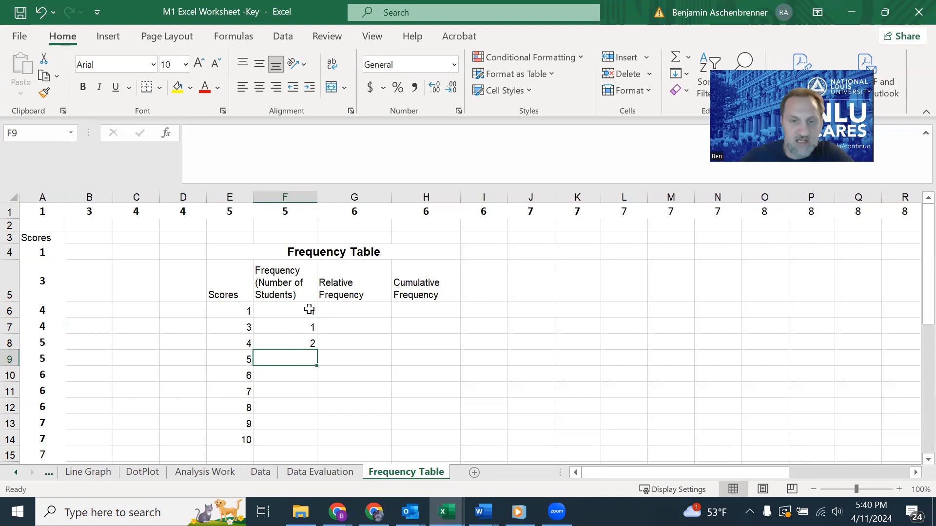
pyautogui.moveTo(305, 312); pyautogui.dragTo(305, 339)
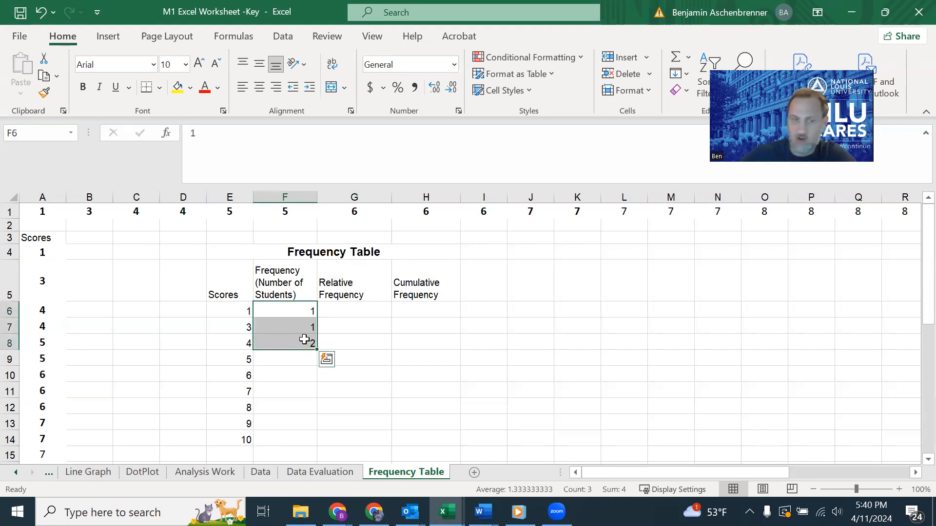
pyautogui.press('Delete')
# Enter the formula =COUNTIF(A4:A33,E6) in F6 to count how often the first score occurs
pyautogui.click(298, 309)
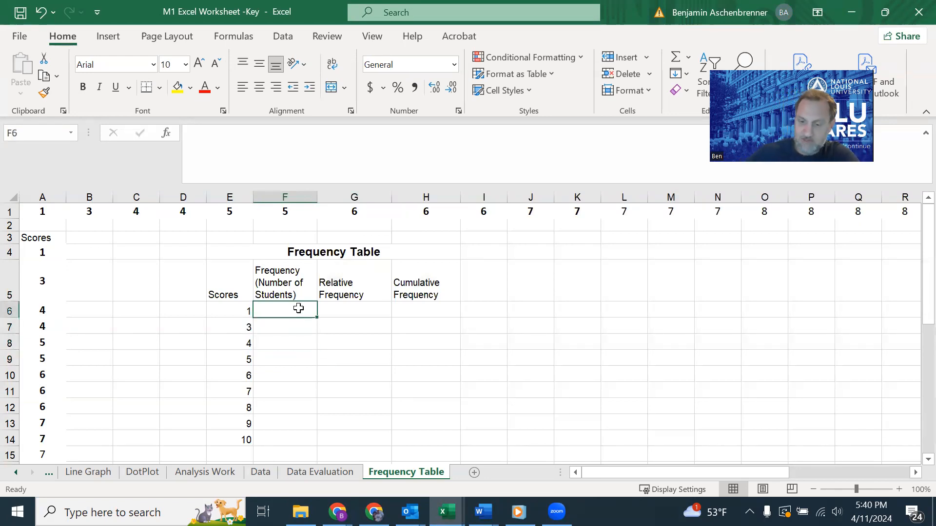
pyautogui.write('=countif(')
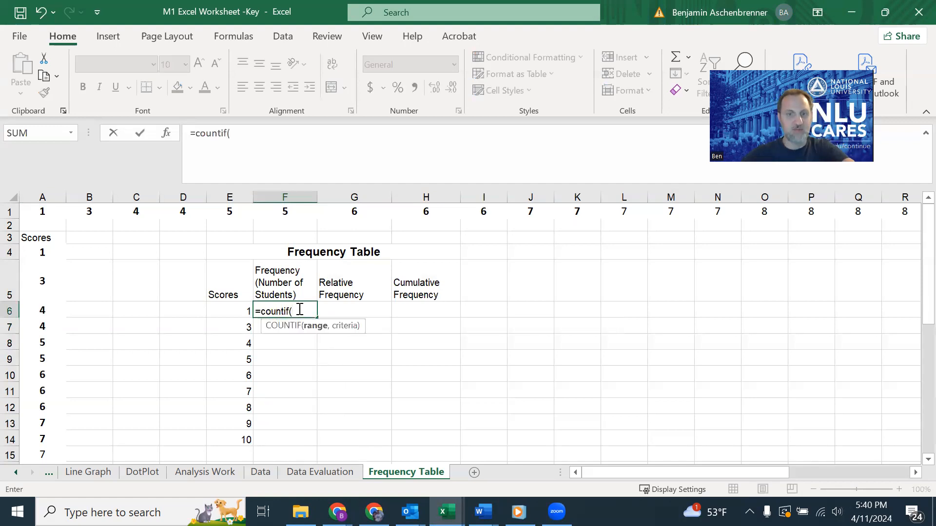
pyautogui.click(47, 251)
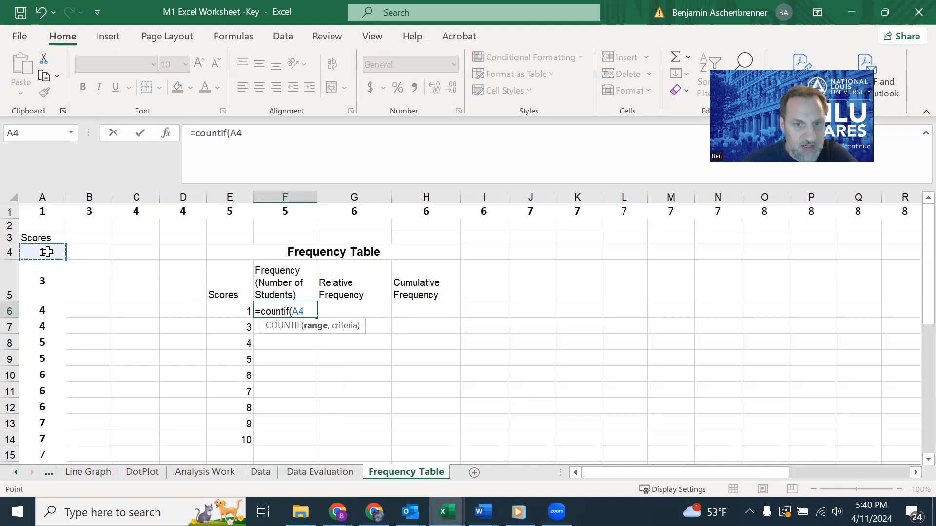
pyautogui.moveTo(46, 270); pyautogui.dragTo(25, 444)
pyautogui.scroll(4, 394, 392)
pyautogui.scroll(2, 395, 392)
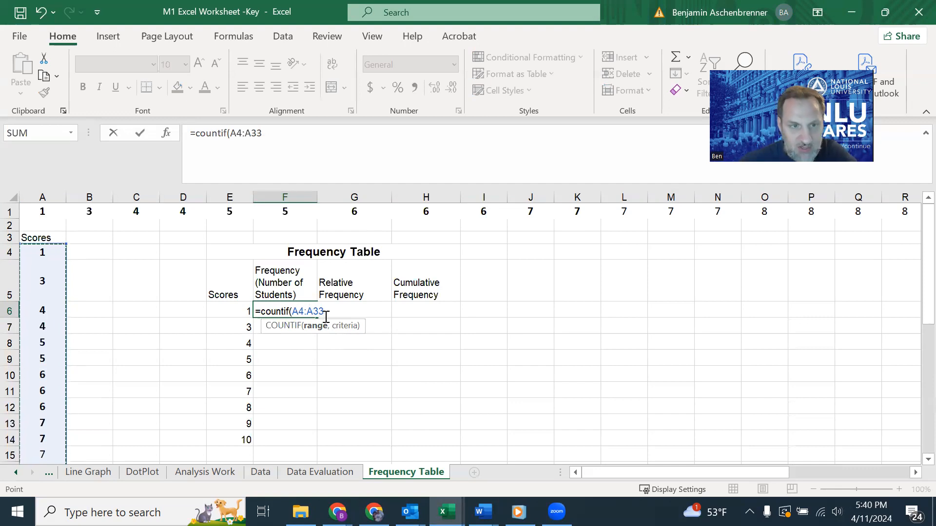
pyautogui.write(',')
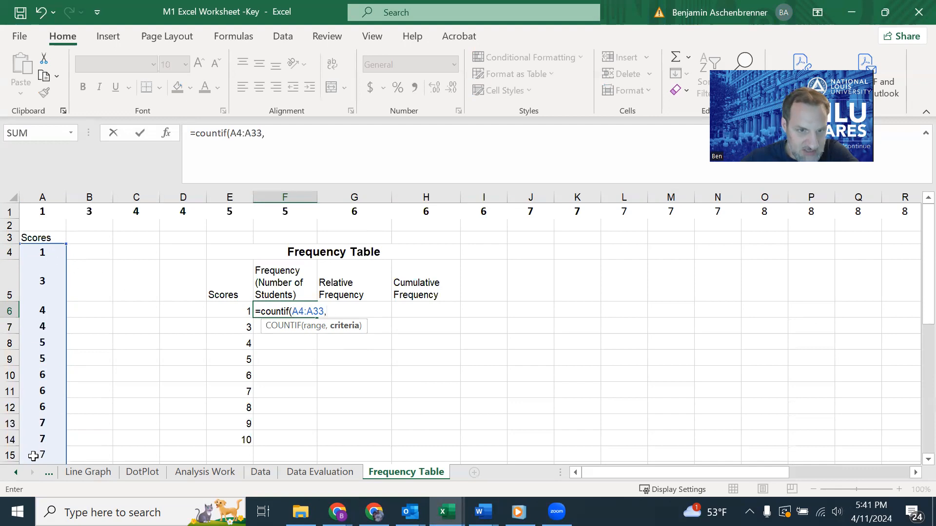
pyautogui.click(228, 310)
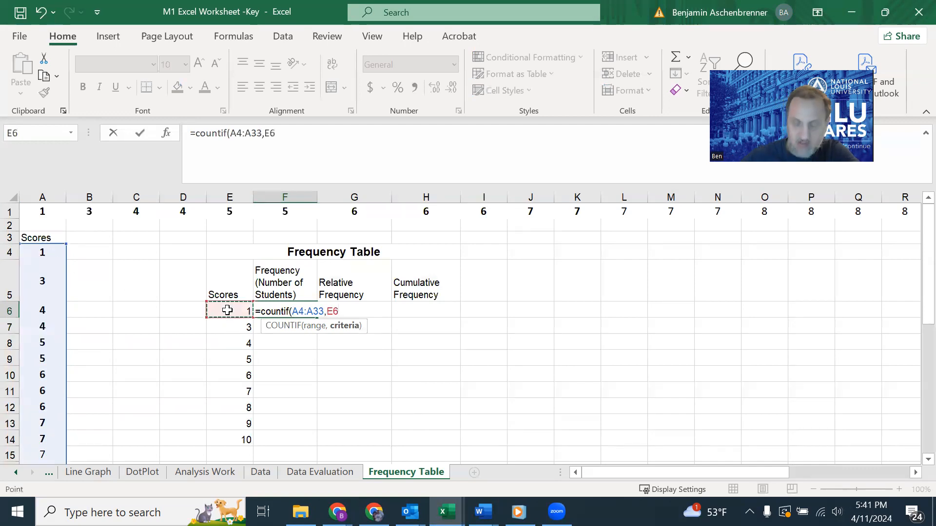
pyautogui.write(')')
pyautogui.press('Return')
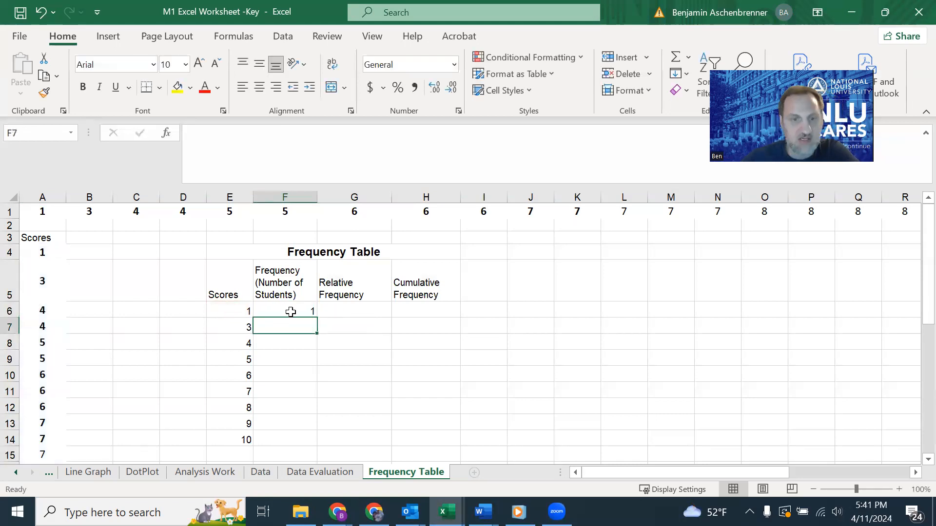
# Replace the COUNTIF criterion in F6 with the fixed value 10 as a test
pyautogui.click(276, 311)
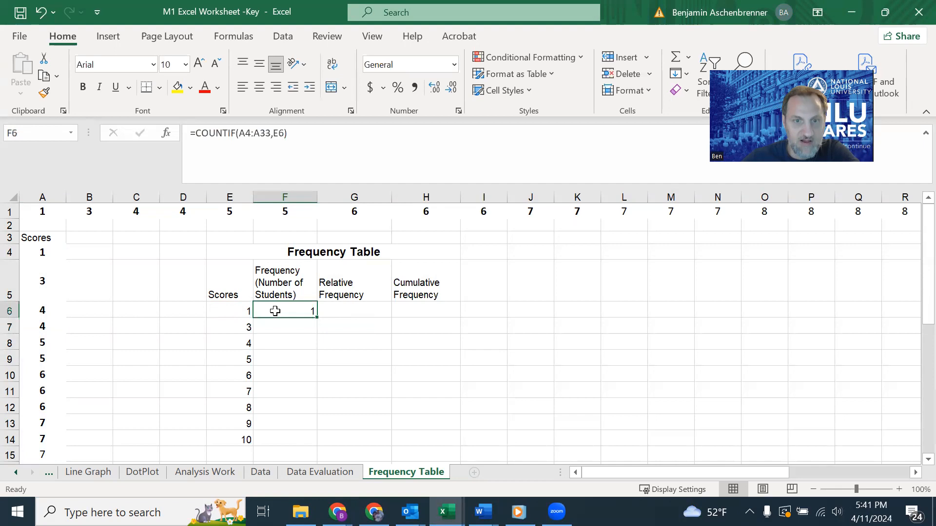
pyautogui.doubleClick(287, 311)
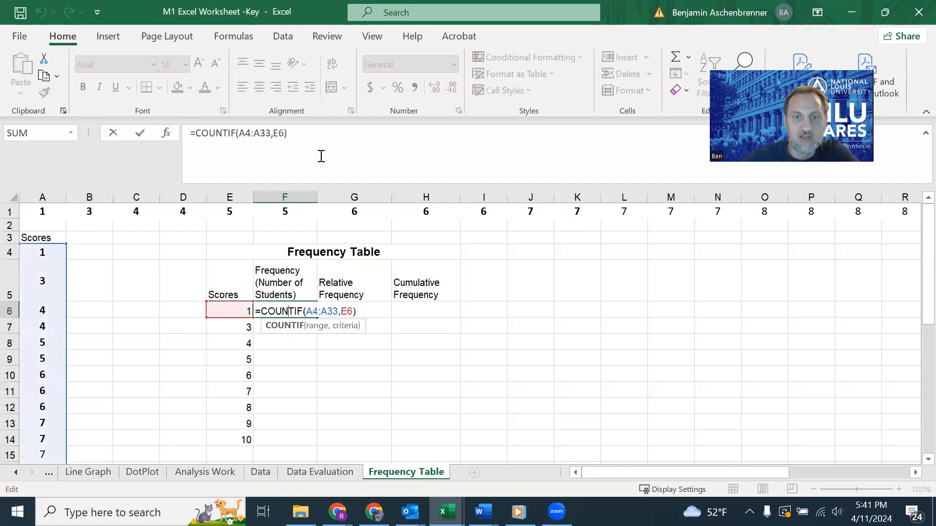
pyautogui.click(284, 134)
pyautogui.press('BackSpace')
pyautogui.press('BackSpace')
pyautogui.write('10')
pyautogui.press('Return')
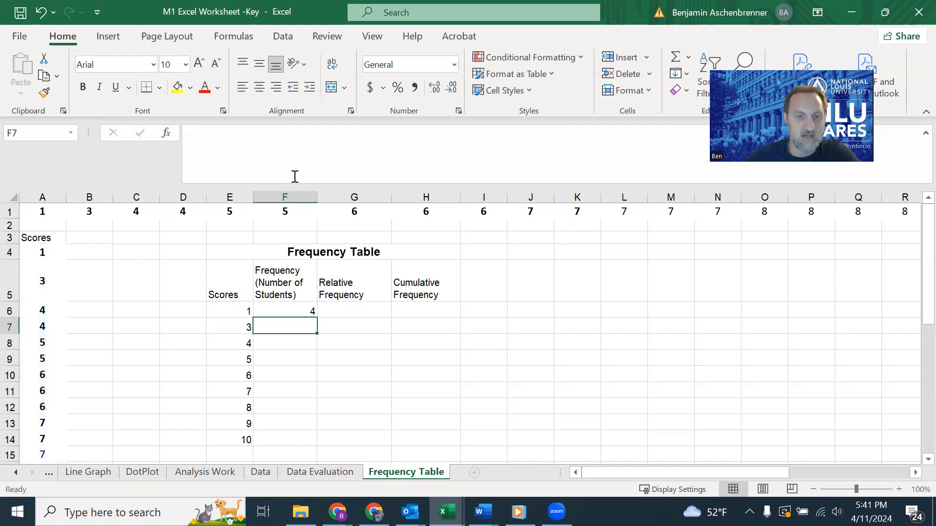
# Check the count against the scores of 10 at the end of column A in A30:A33
pyautogui.scroll(-7, 40, 367)
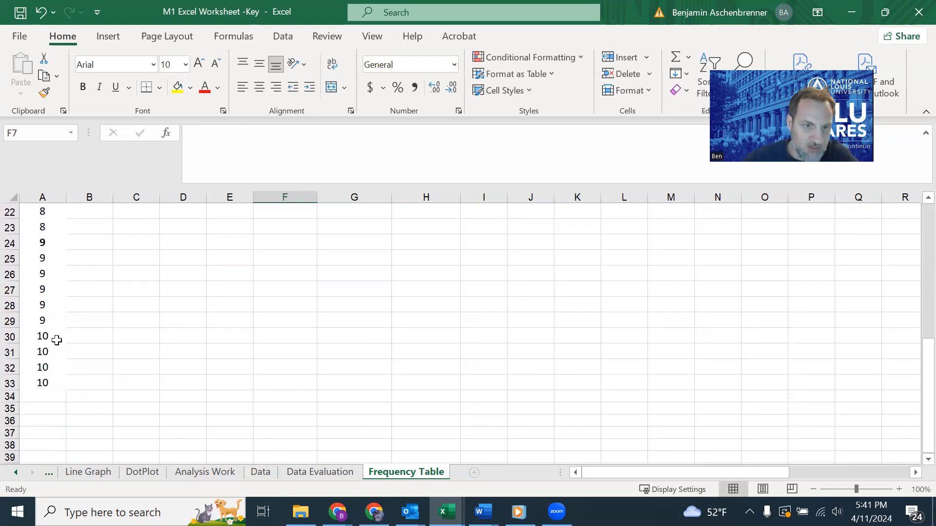
pyautogui.click(55, 338)
pyautogui.moveTo(54, 338); pyautogui.dragTo(52, 391)
pyautogui.scroll(7, 199, 351)
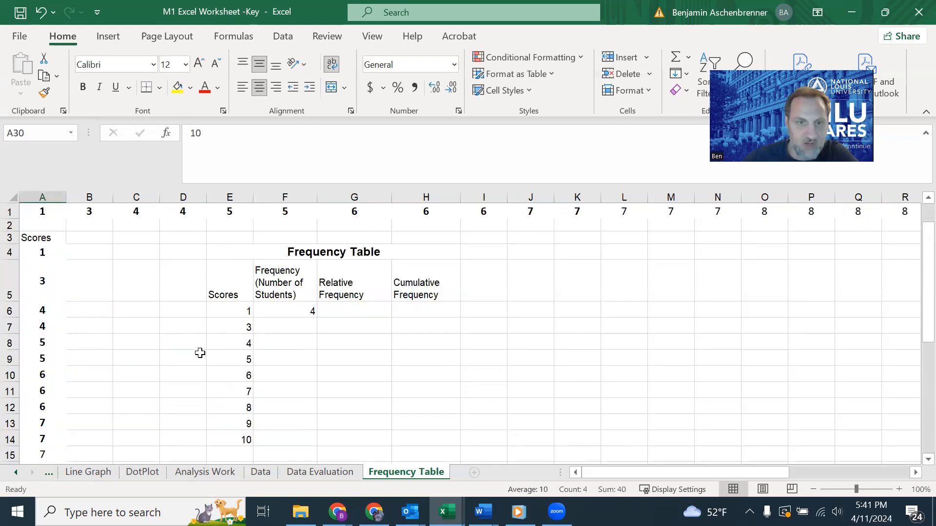
# Set the COUNTIF criterion in F6 back to cell E6
pyautogui.click(307, 305)
pyautogui.click(282, 133)
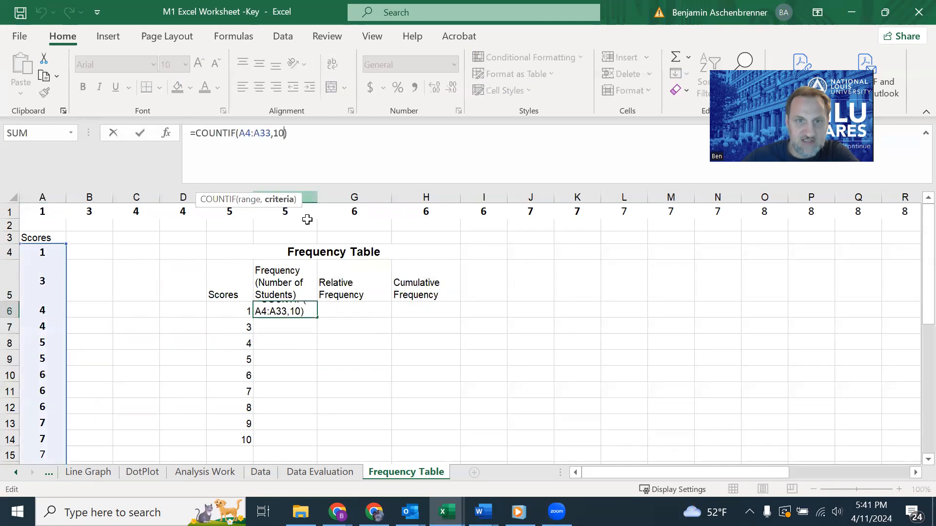
pyautogui.press('BackSpace')
pyautogui.press('BackSpace')
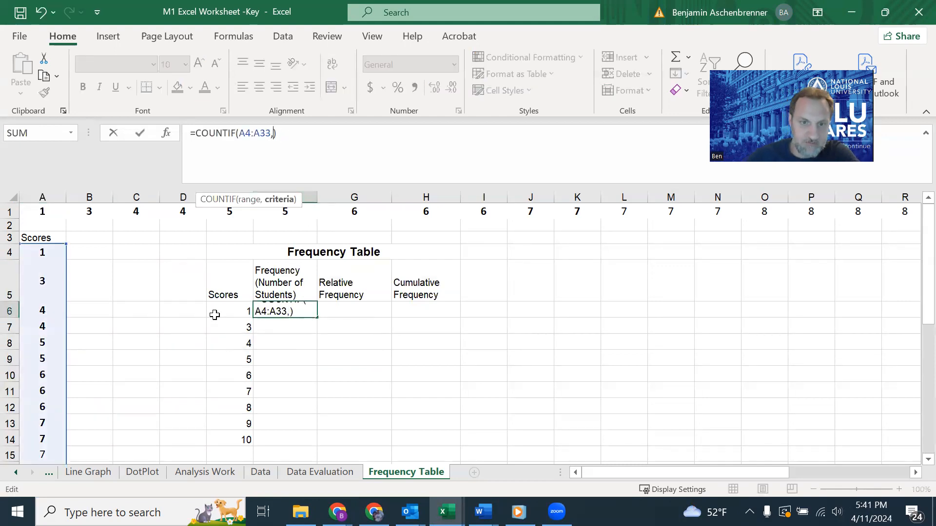
pyautogui.click(225, 306)
pyautogui.press('Return')
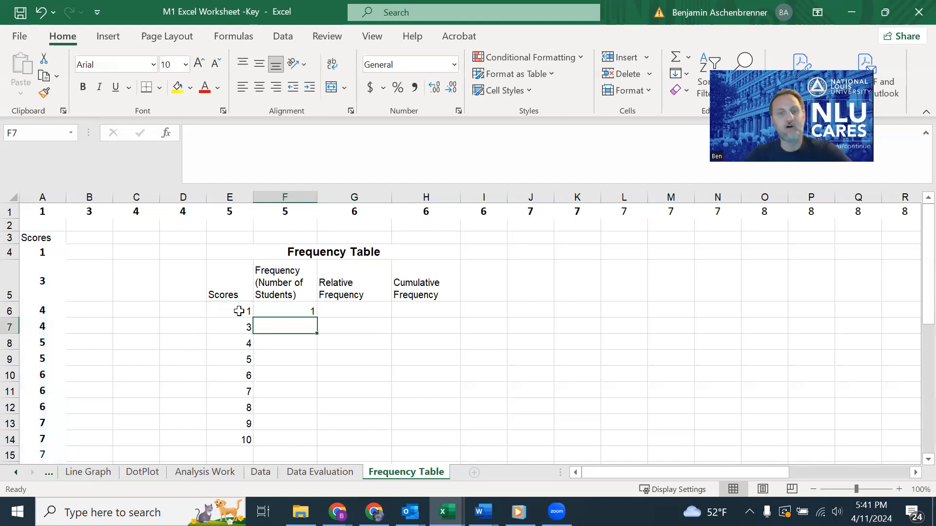
pyautogui.click(299, 311)
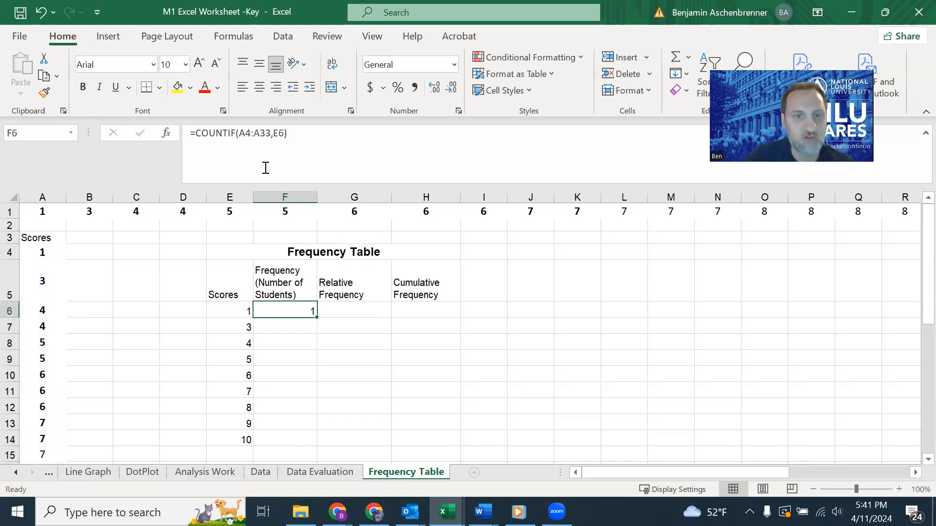
pyautogui.click(248, 140)
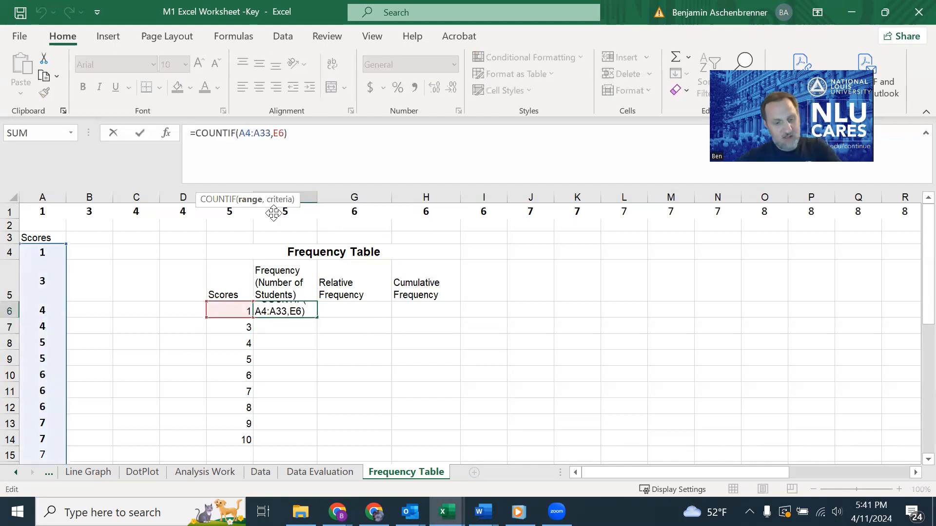
pyautogui.write('$')
pyautogui.click(265, 133)
pyautogui.write('$')
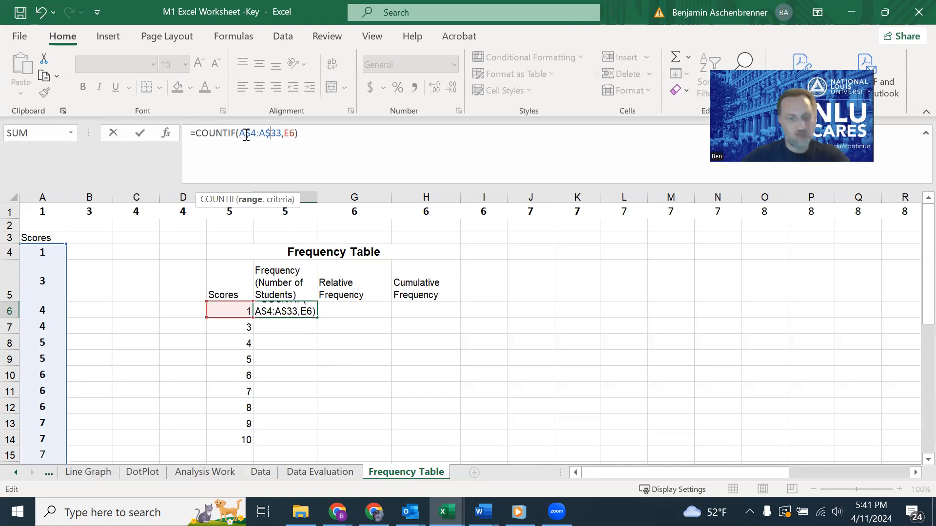
pyautogui.press('Escape')
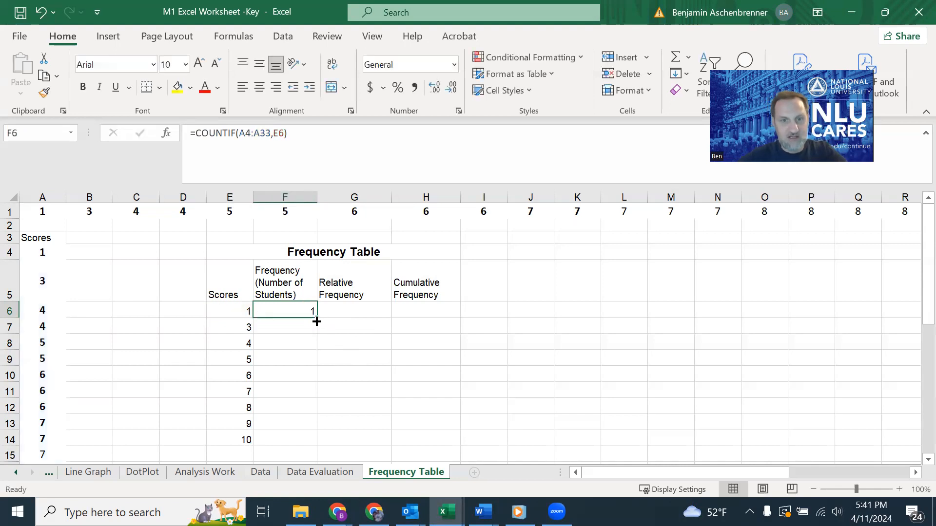
# Fill the COUNTIF formula in F6 with its relative range down through F14
pyautogui.moveTo(315, 318); pyautogui.dragTo(315, 443)
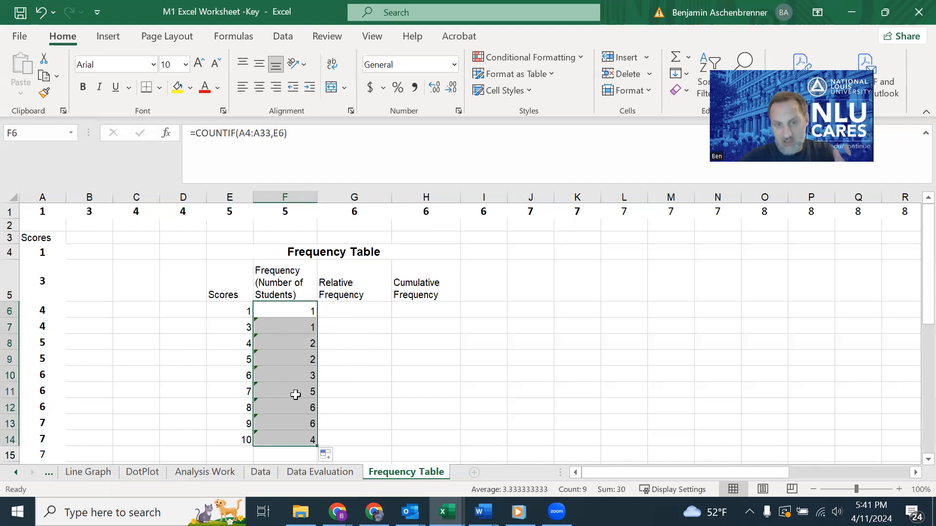
pyautogui.click(305, 321)
pyautogui.click(306, 309)
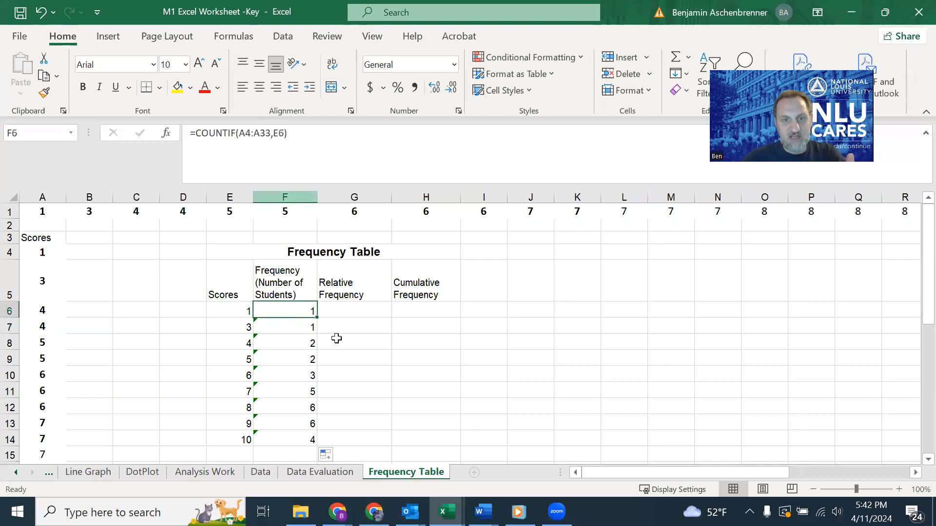
# Examine which rows of the score list in column A the copied COUNTIF formula in F7 covers
pyautogui.click(311, 328)
pyautogui.moveTo(285, 133); pyautogui.dragTo(242, 141)
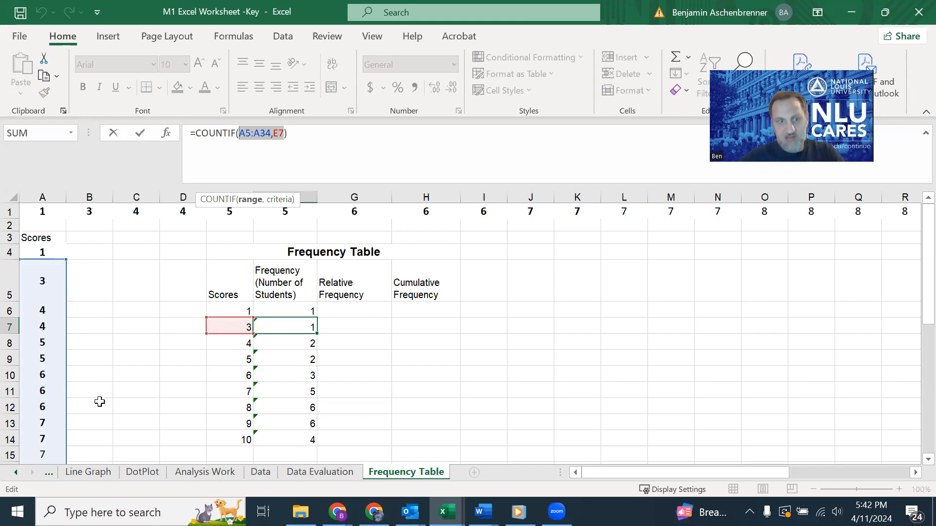
pyautogui.scroll(-9, 98, 397)
pyautogui.scroll(9, 170, 360)
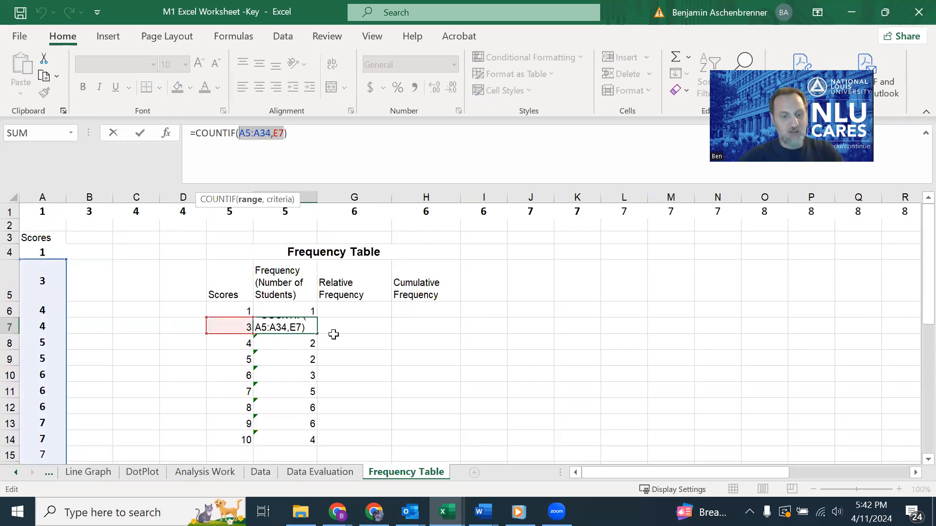
pyautogui.press('Escape')
# Lock the rows of the score range in F6 so the formula reads =COUNTIF(A$4:A$33,E6)
pyautogui.click(295, 306)
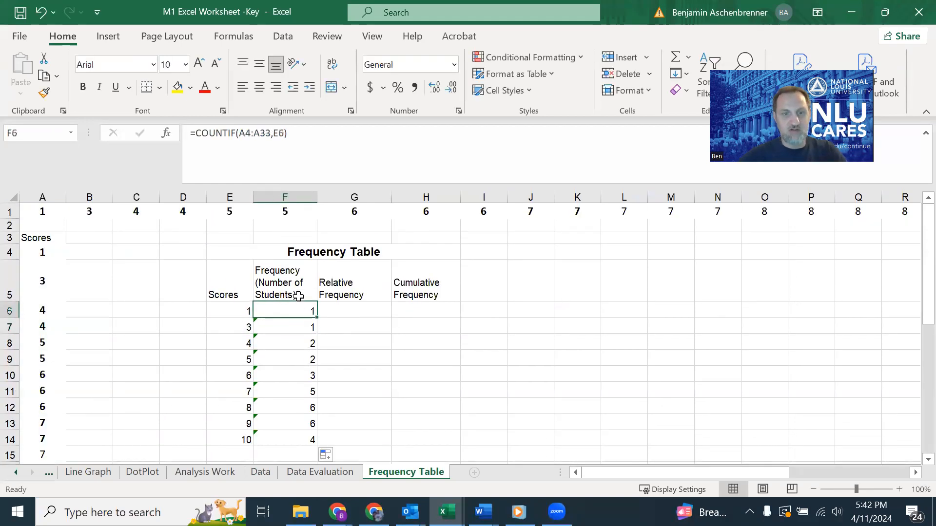
pyautogui.click(246, 133)
pyautogui.write('$')
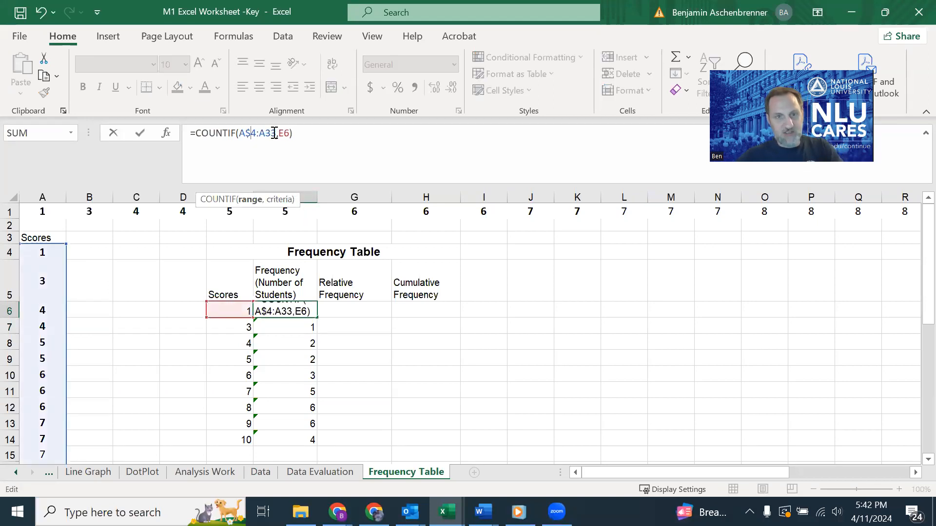
pyautogui.press('Return')
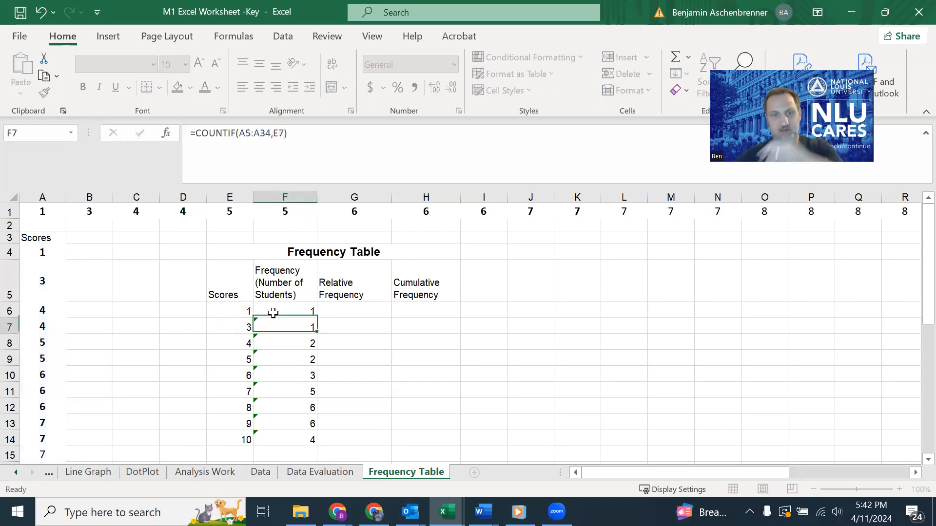
# Copy the row-locked COUNTIF formula from F6 down through F14 to count every score
pyautogui.click(307, 312)
pyautogui.moveTo(317, 317); pyautogui.dragTo(309, 447)
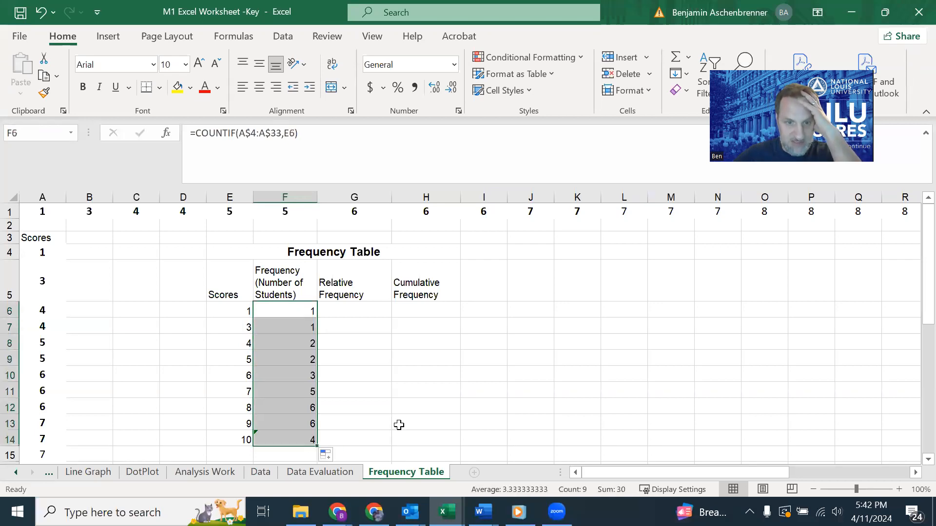
pyautogui.click(387, 387)
pyautogui.scroll(-2, 387, 384)
pyautogui.scroll(2, 386, 384)
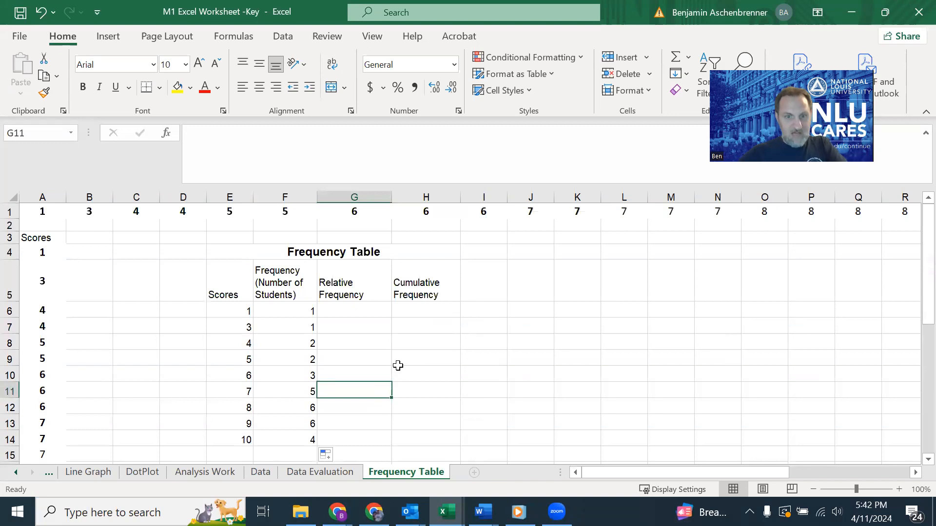
# Check the quiz score table in the Word assignment and total the frequencies in F16 with =SUM(F6:F14)
pyautogui.scroll(-1, 427, 361)
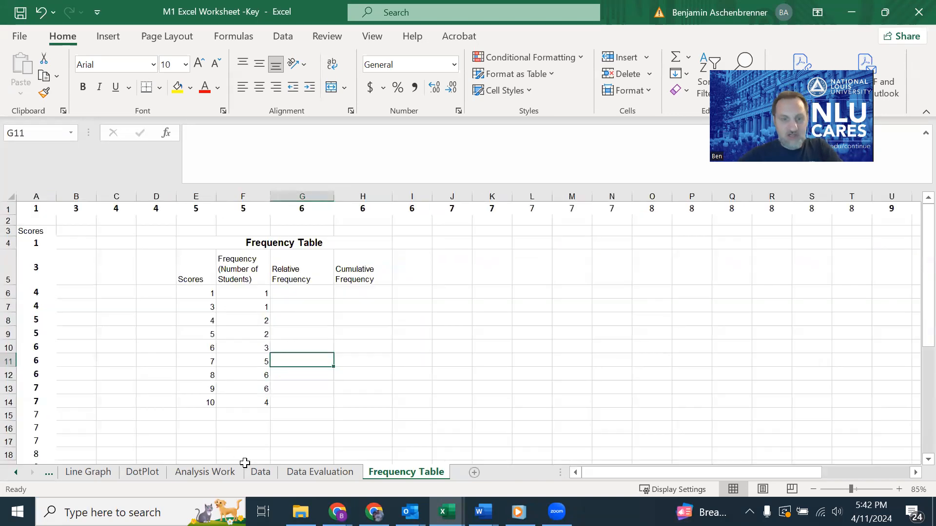
pyautogui.click(252, 423)
pyautogui.write('=')
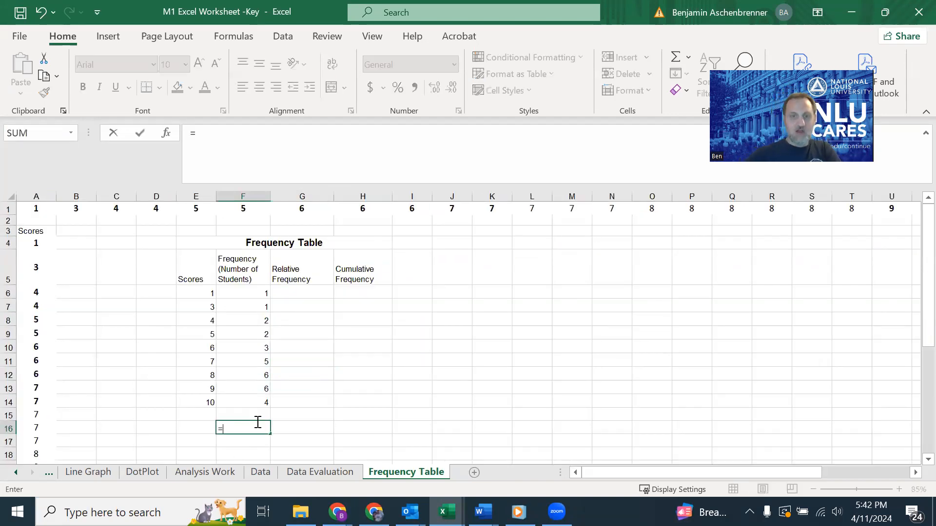
pyautogui.hotkey('alt', 'Tab')
pyautogui.press('Tab')
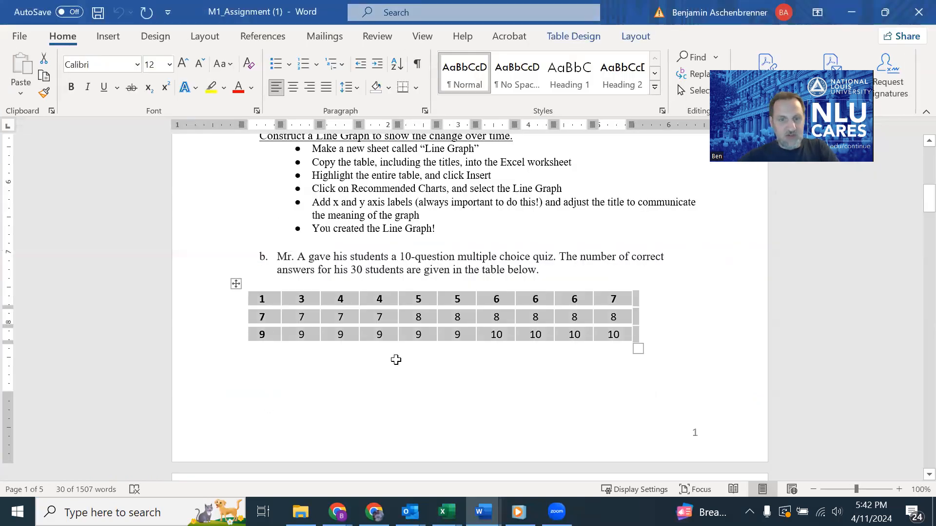
pyautogui.hotkey('alt', 'Tab')
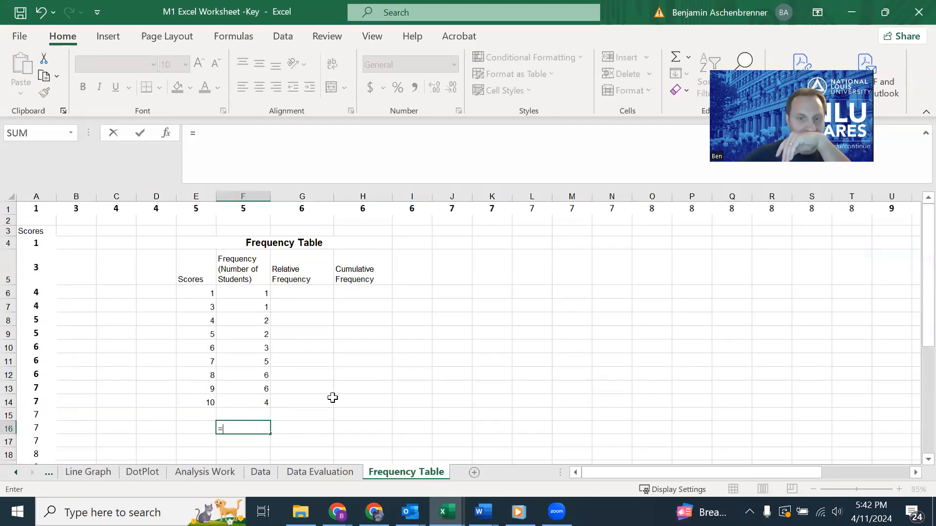
pyautogui.write('sum(')
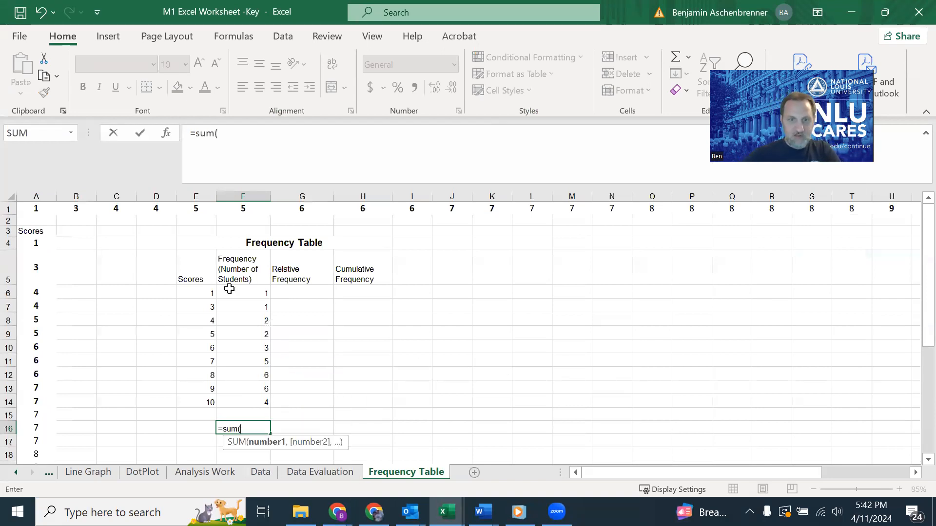
pyautogui.moveTo(229, 289); pyautogui.dragTo(259, 398)
pyautogui.press('Return')
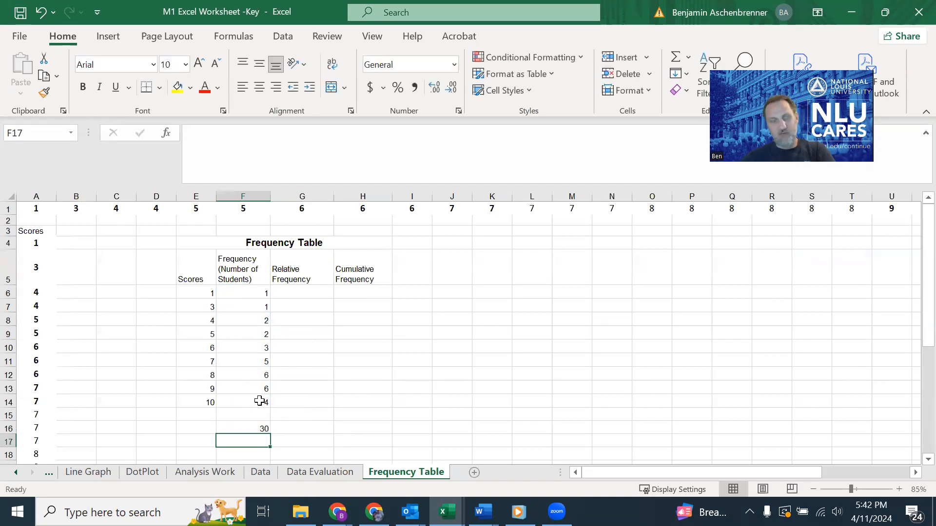
# Highlight the sum in F16 in yellow and label it Total in E16
pyautogui.click(246, 428)
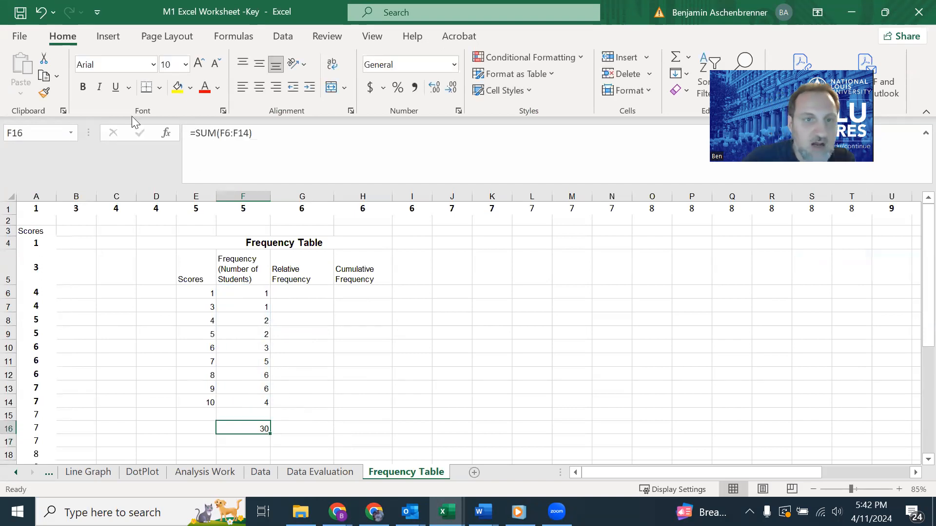
pyautogui.click(177, 88)
pyautogui.click(193, 430)
pyautogui.write('Total')
pyautogui.press('Return')
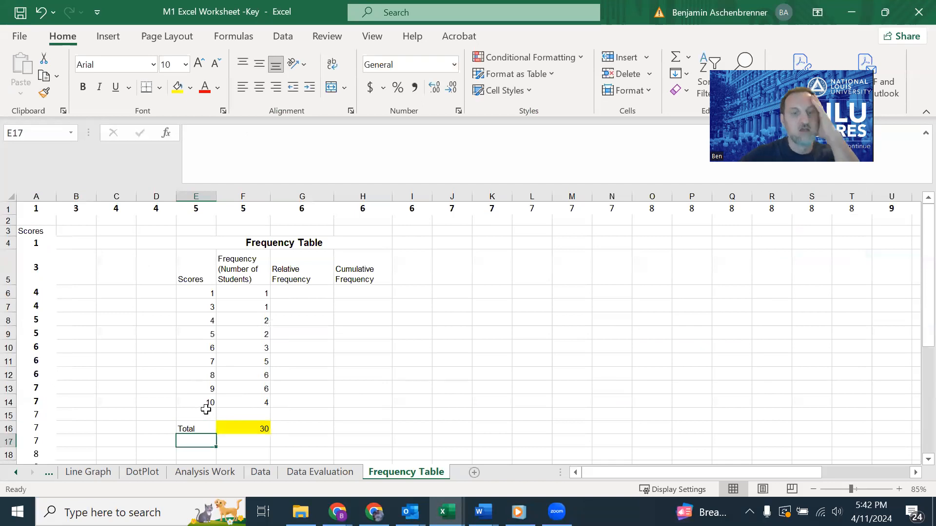
pyautogui.click(266, 428)
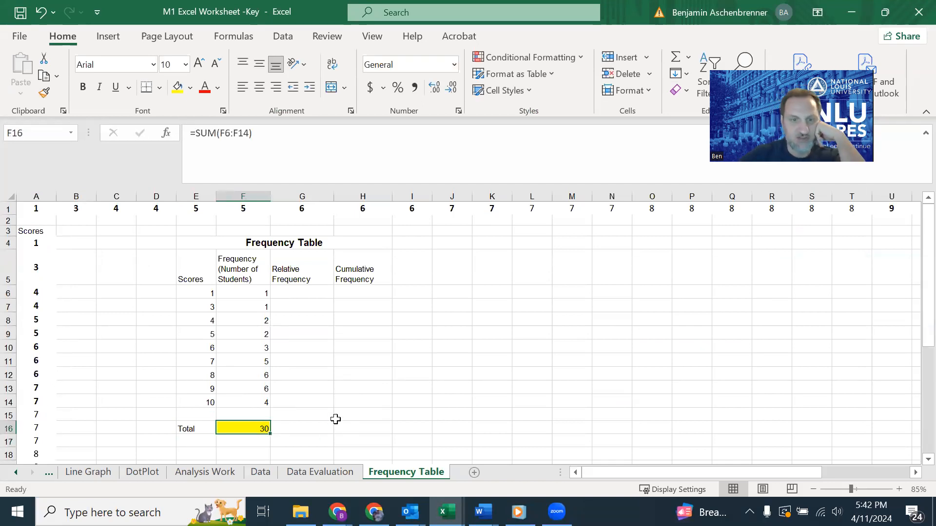
# Enter the relative frequency formula =F6/F$16 in G6 and fill it down through G14
pyautogui.click(301, 293)
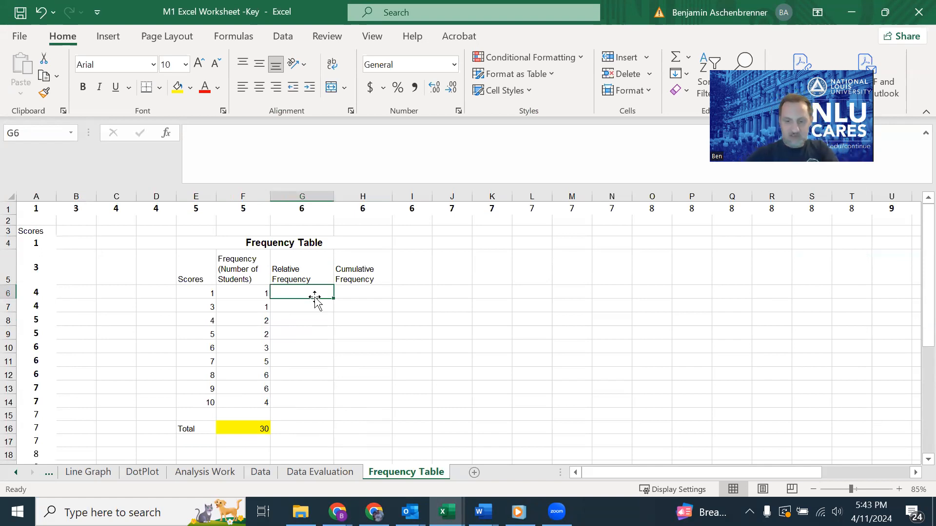
pyautogui.write('=')
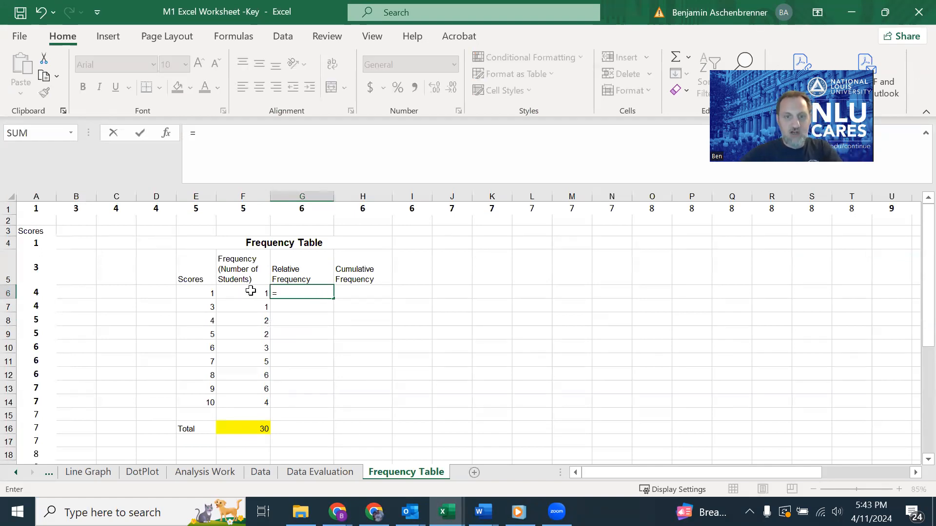
pyautogui.click(250, 291)
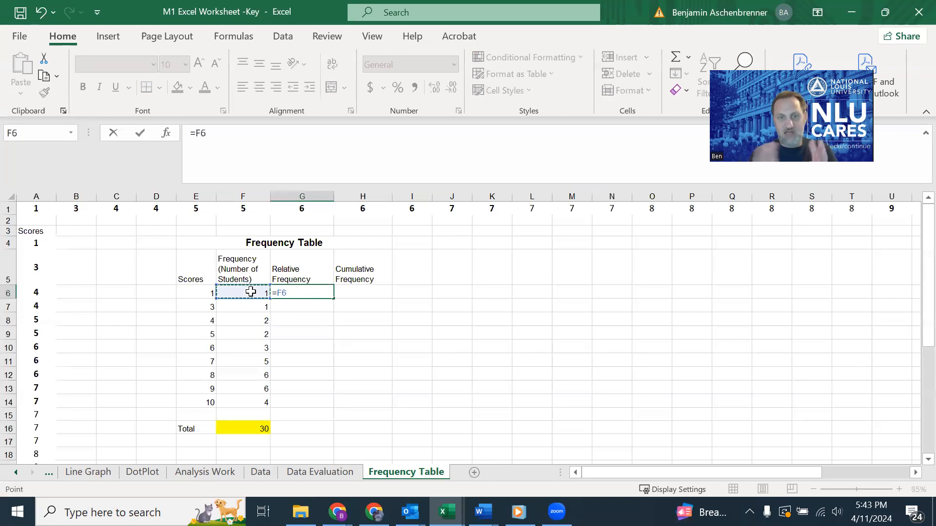
pyautogui.write('/')
pyautogui.click(257, 426)
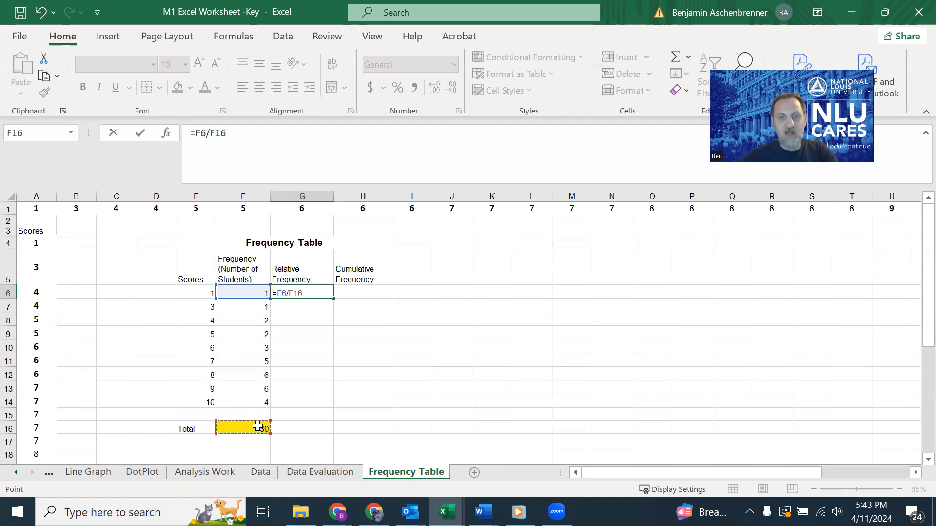
pyautogui.click(293, 293)
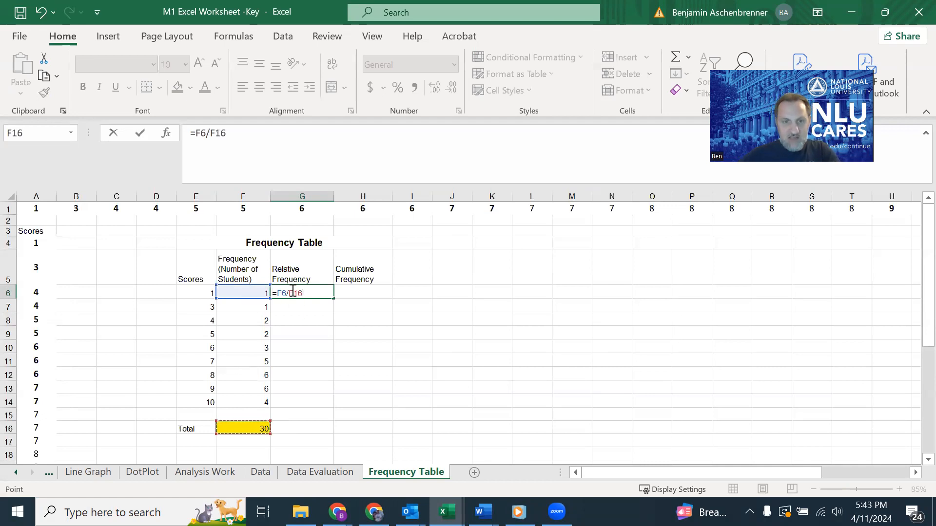
pyautogui.write('$')
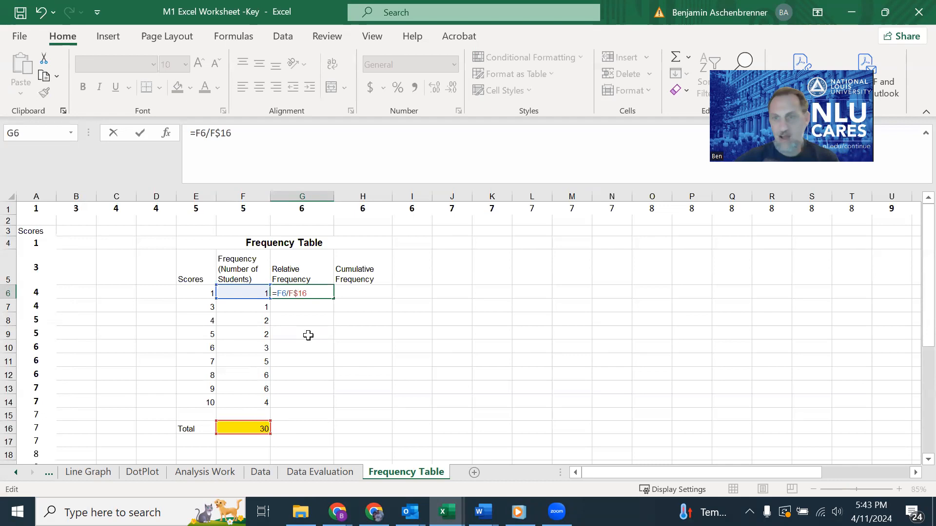
pyautogui.press('Return')
pyautogui.click(314, 293)
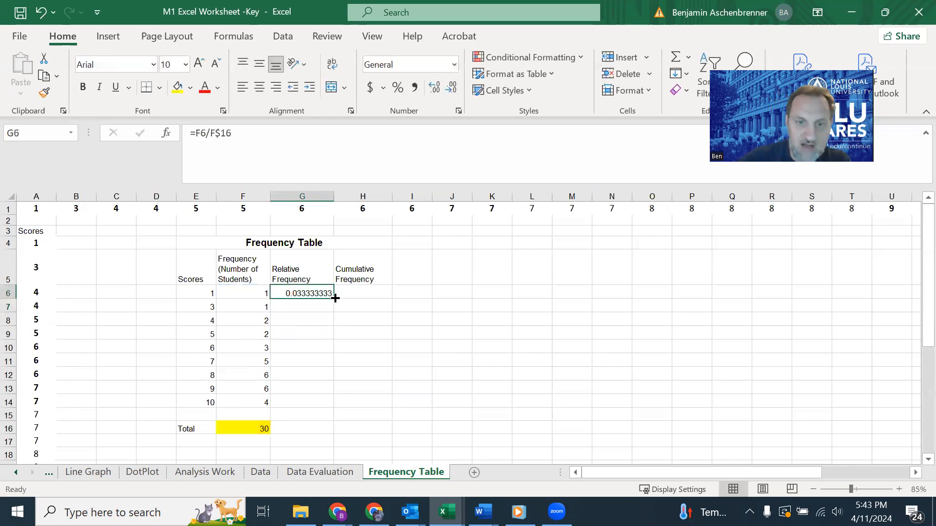
pyautogui.moveTo(333, 304); pyautogui.dragTo(319, 408)
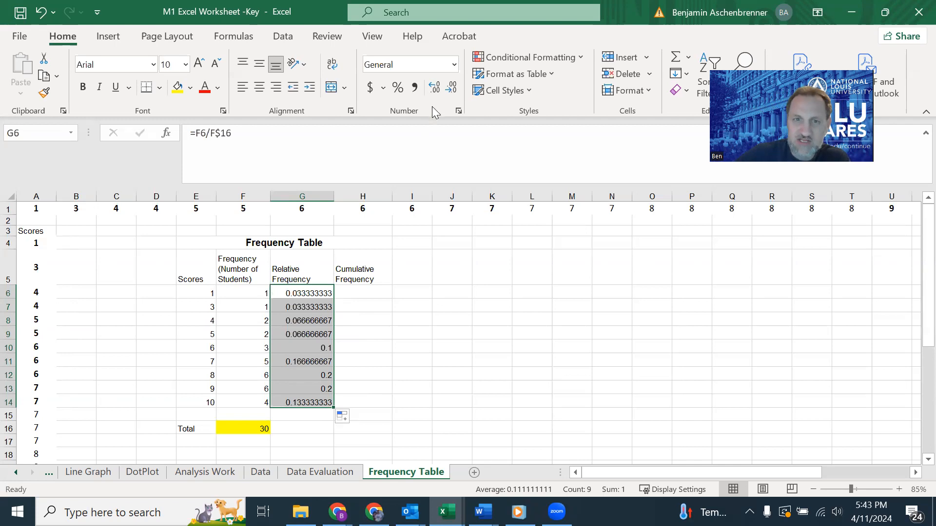
# Reduce the relative frequencies in G6:G14 to three decimal places
pyautogui.click(452, 89)
pyautogui.click(452, 90)
pyautogui.click(452, 89)
pyautogui.click(451, 89)
pyautogui.click(452, 90)
pyautogui.click(452, 90)
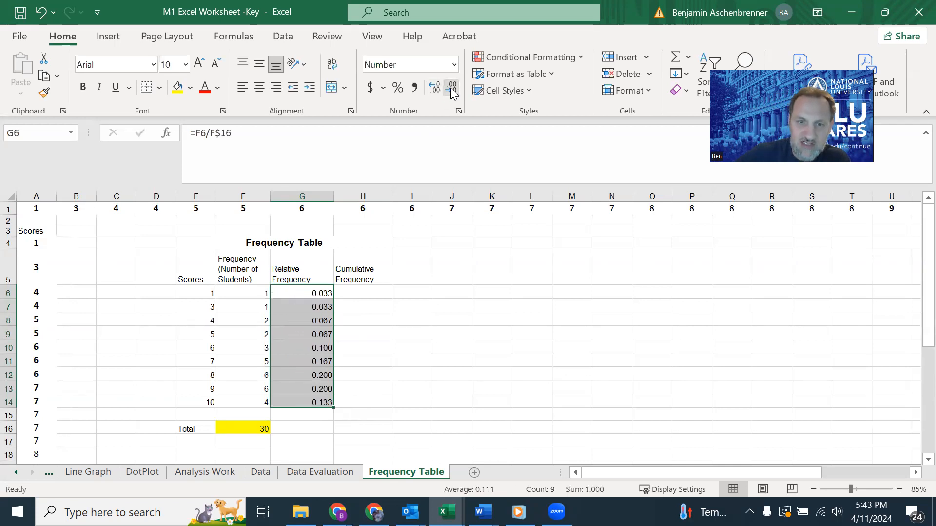
# Start the cumulative frequency column by entering =F6 in H6
pyautogui.click(365, 290)
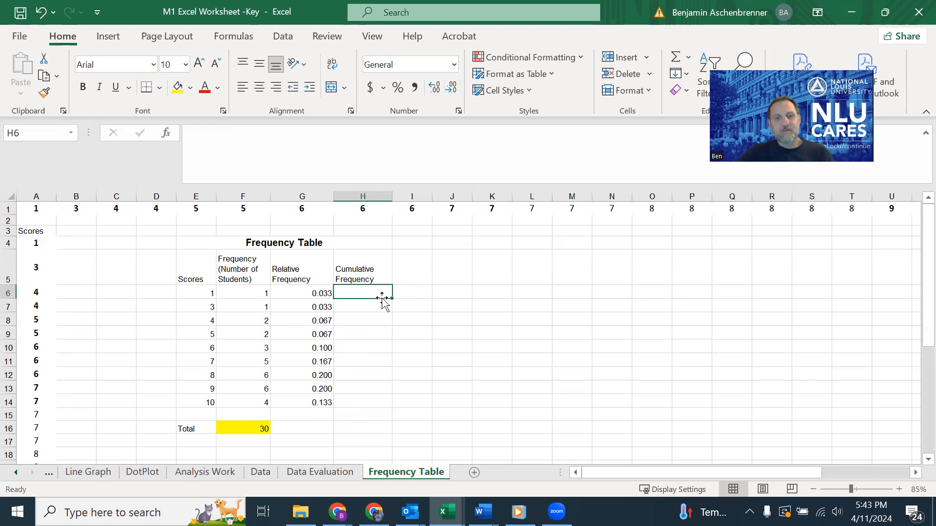
pyautogui.press('Up')
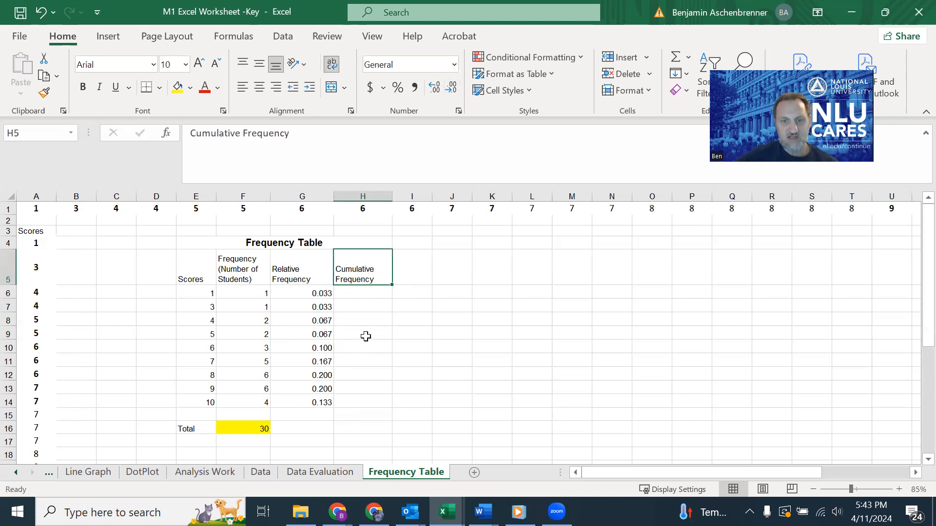
pyautogui.click(194, 331)
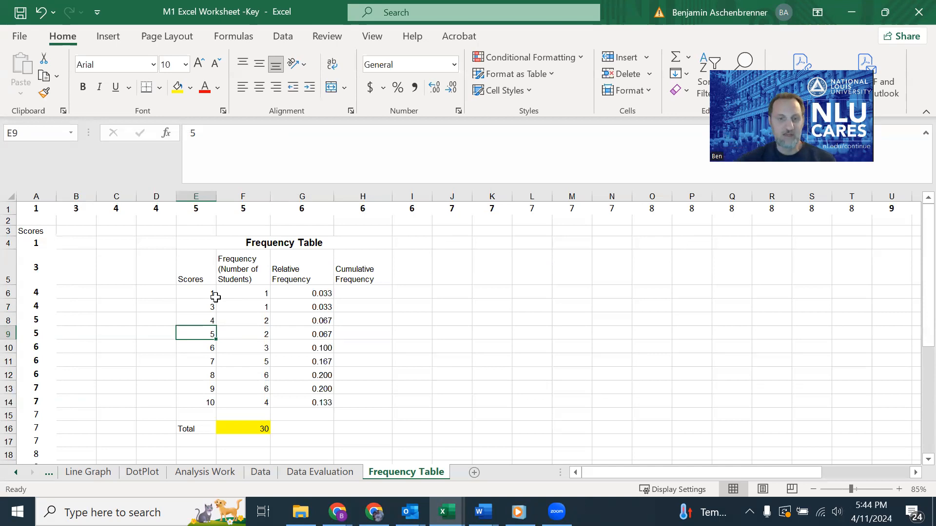
pyautogui.click(368, 289)
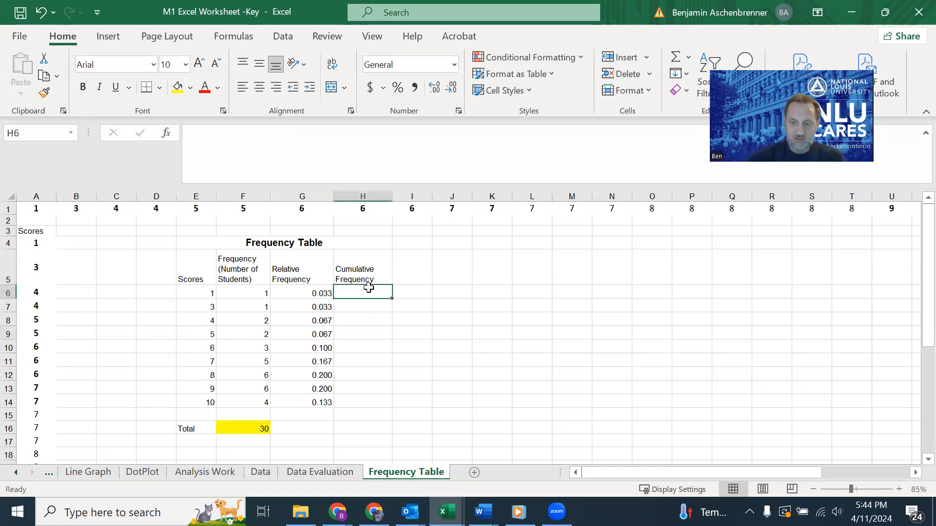
pyautogui.write('=')
pyautogui.click(243, 292)
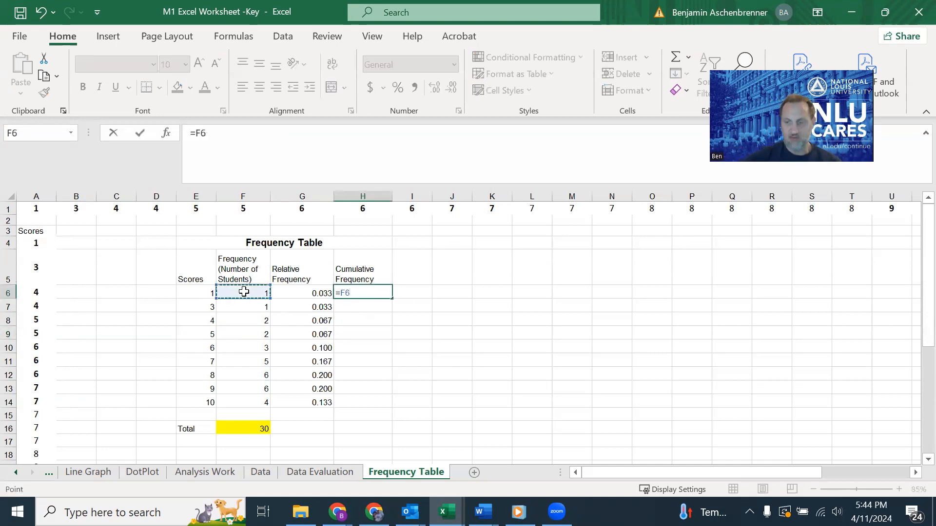
pyautogui.press('Return')
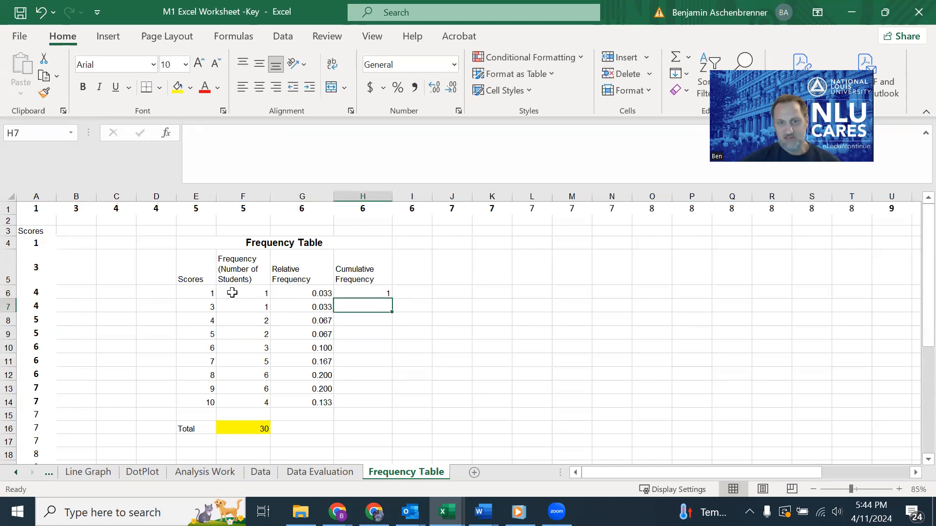
# Test how the table formulas respond by changing the score in A5 to 1, and restore it to 3
pyautogui.click(364, 291)
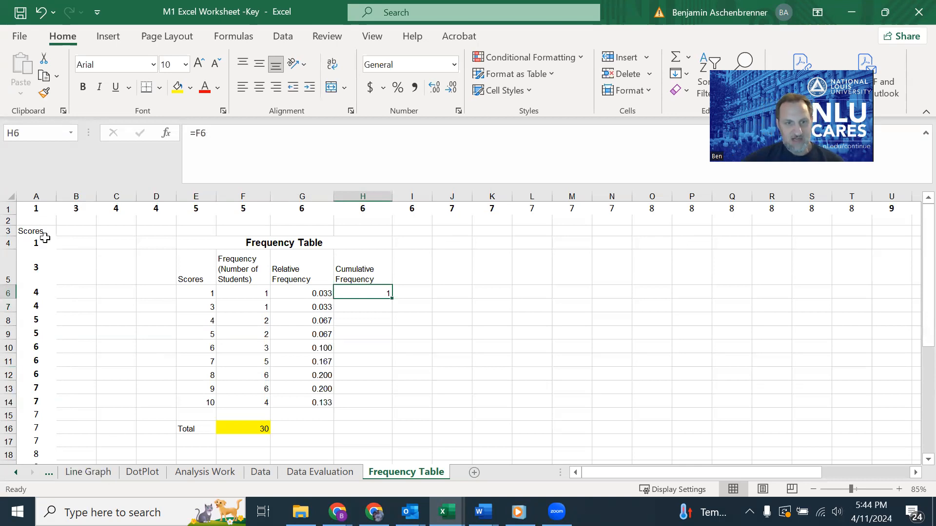
pyautogui.click(36, 266)
pyautogui.write('1')
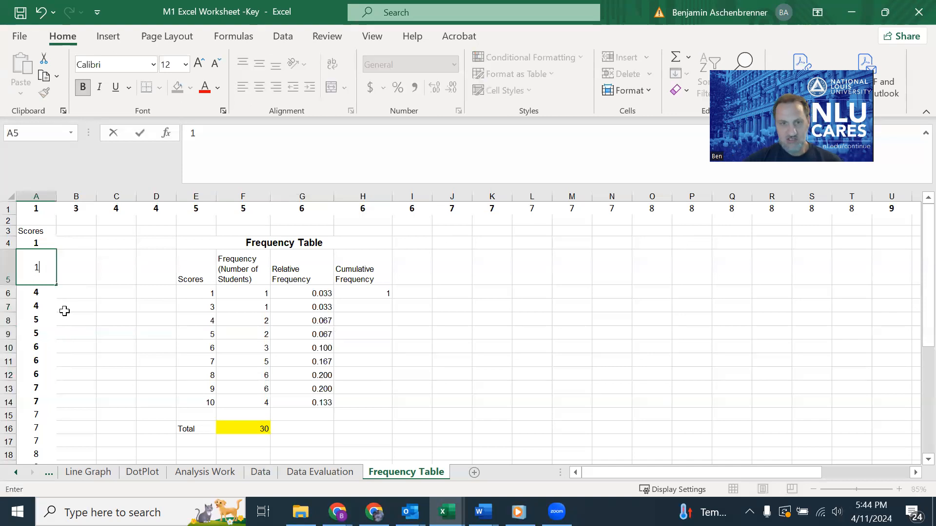
pyautogui.press('Return')
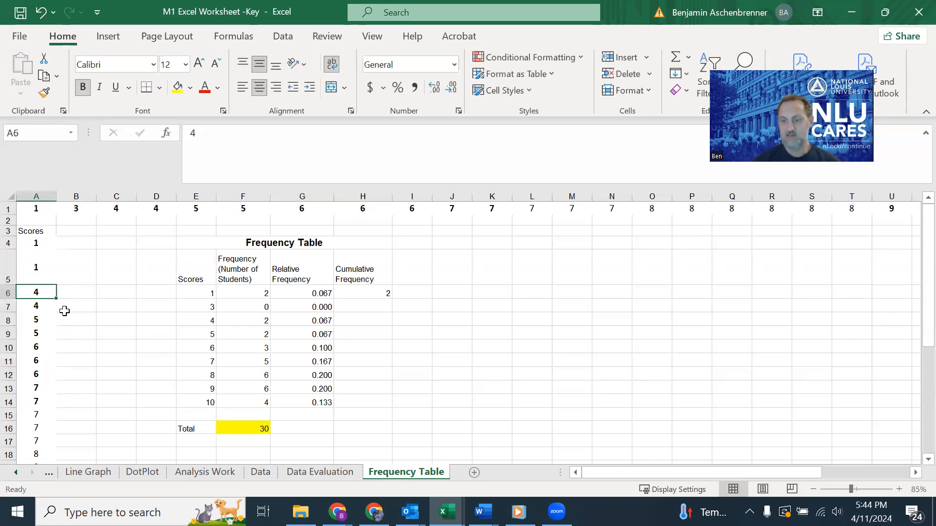
pyautogui.press('Up')
pyautogui.write('3')
pyautogui.press('Return')
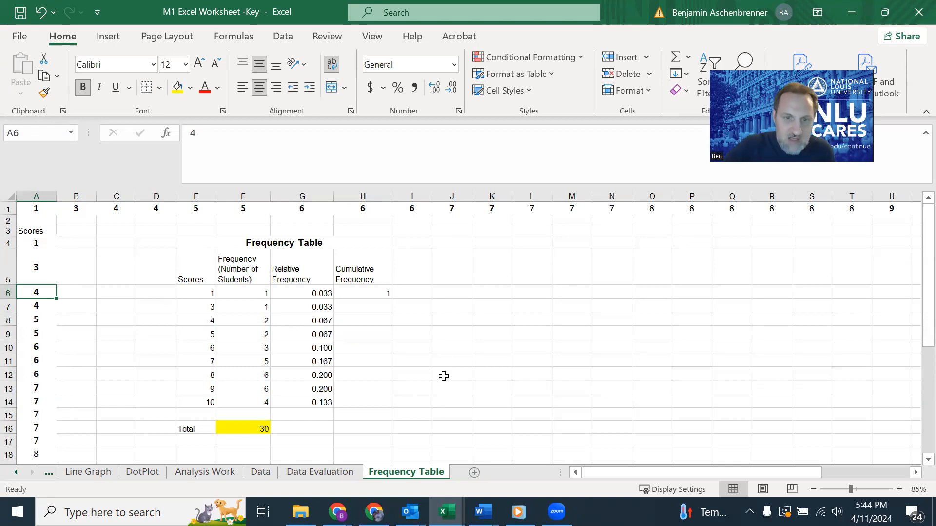
# Enter the running total formula =H6+F7 in H7 and fill it down through H14
pyautogui.click(384, 302)
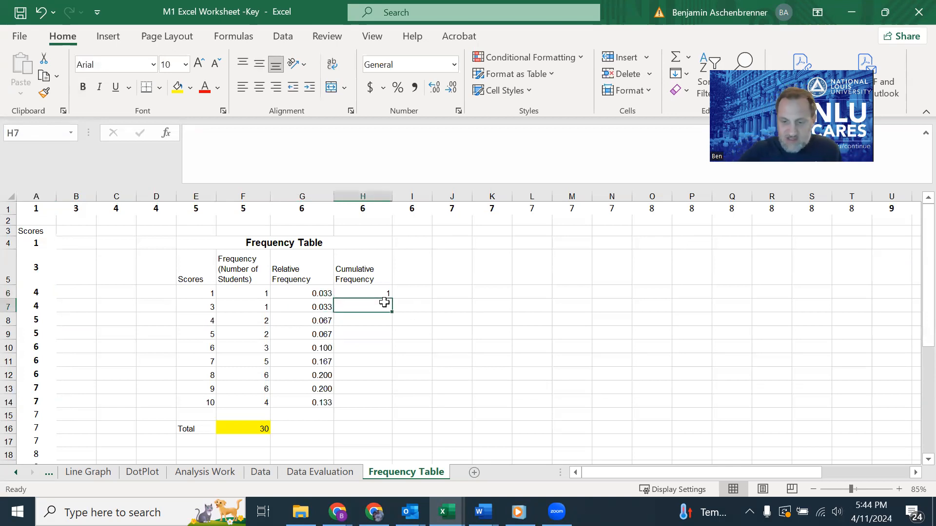
pyautogui.write('=')
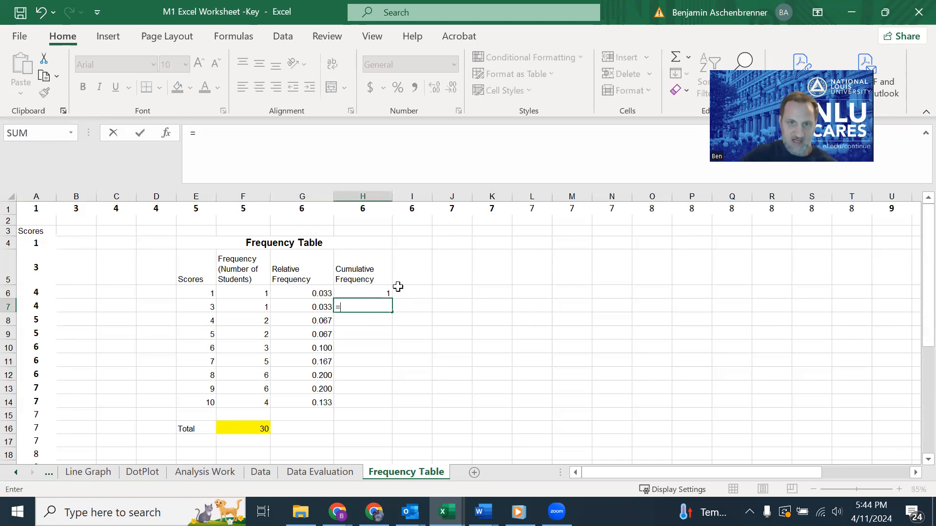
pyautogui.click(381, 291)
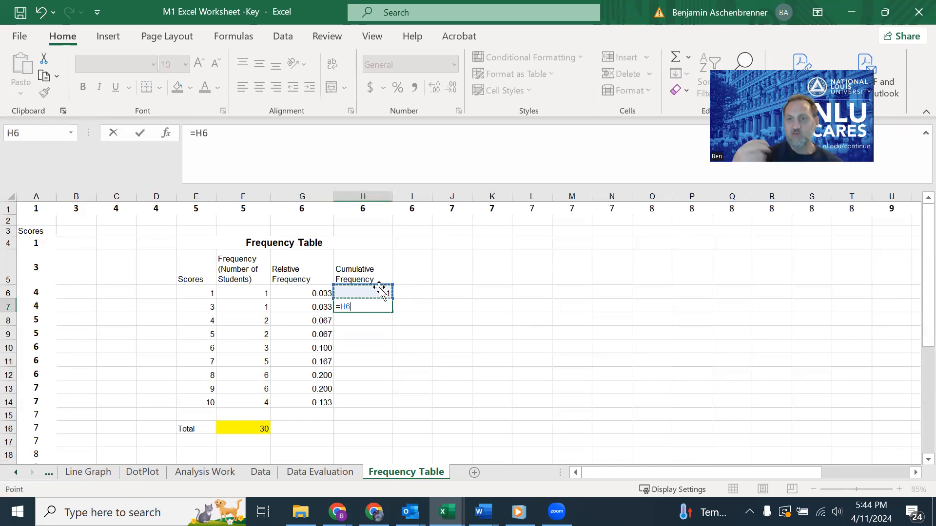
pyautogui.write('+')
pyautogui.click(255, 305)
pyautogui.press('Return')
pyautogui.click(367, 302)
pyautogui.moveTo(392, 313); pyautogui.dragTo(388, 408)
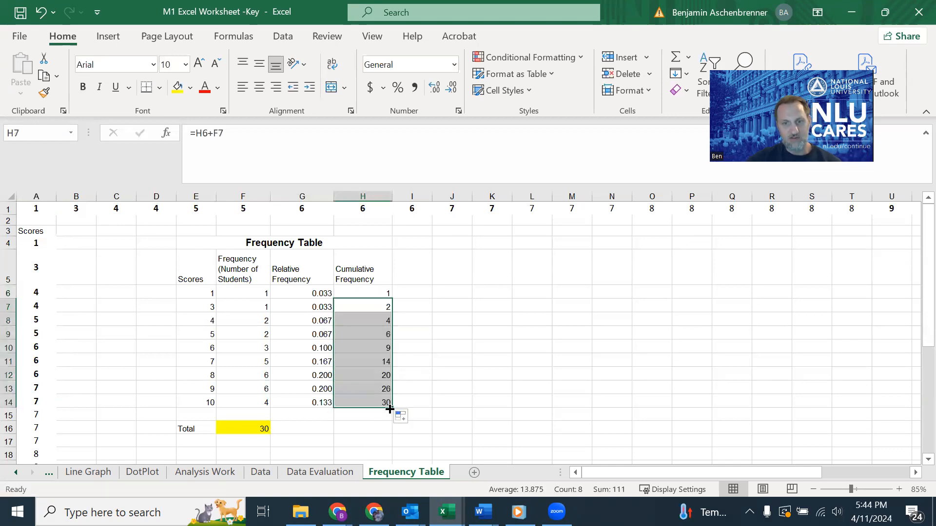
# Highlight the last cumulative frequency in H14 in yellow
pyautogui.click(383, 400)
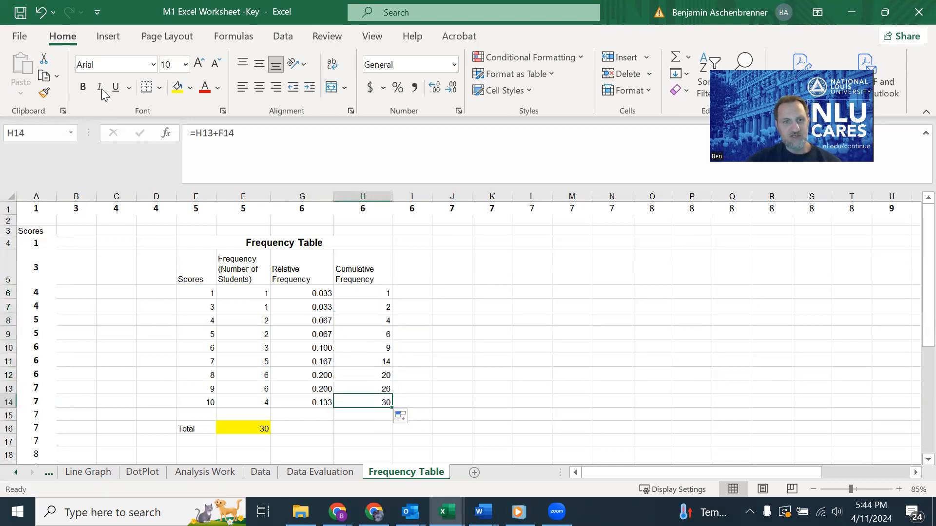
pyautogui.click(178, 87)
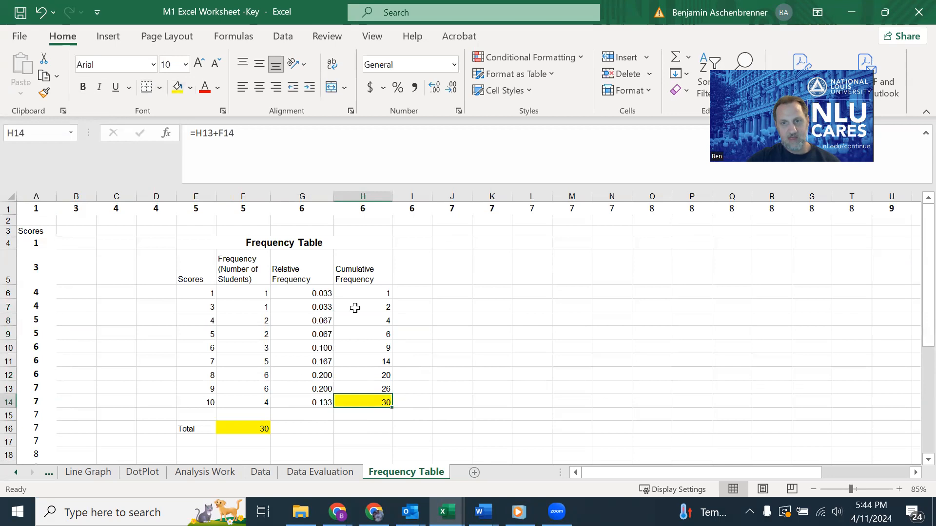
# Widen column I and enter the wrapped heading Cumulative Relative Frequency in I5
pyautogui.click(412, 267)
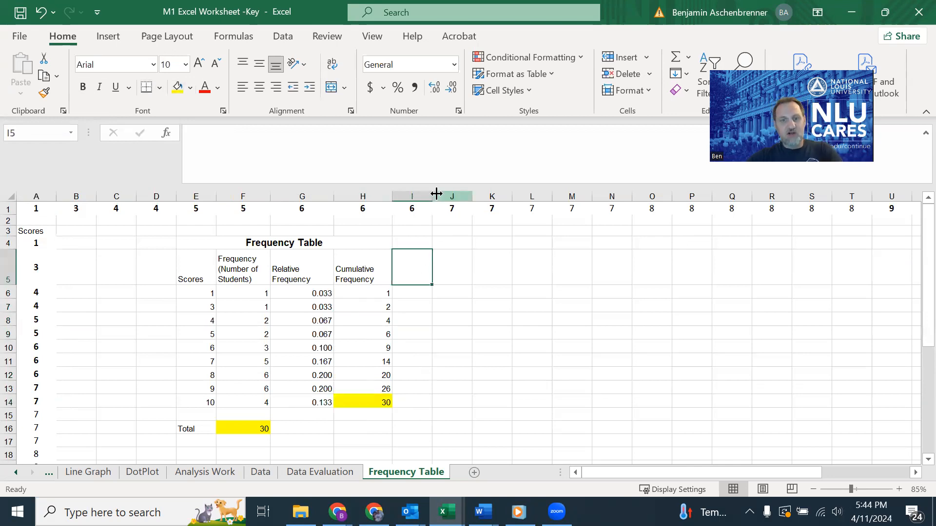
pyautogui.moveTo(432, 197); pyautogui.dragTo(469, 196)
pyautogui.click(332, 64)
pyautogui.write('Cu')
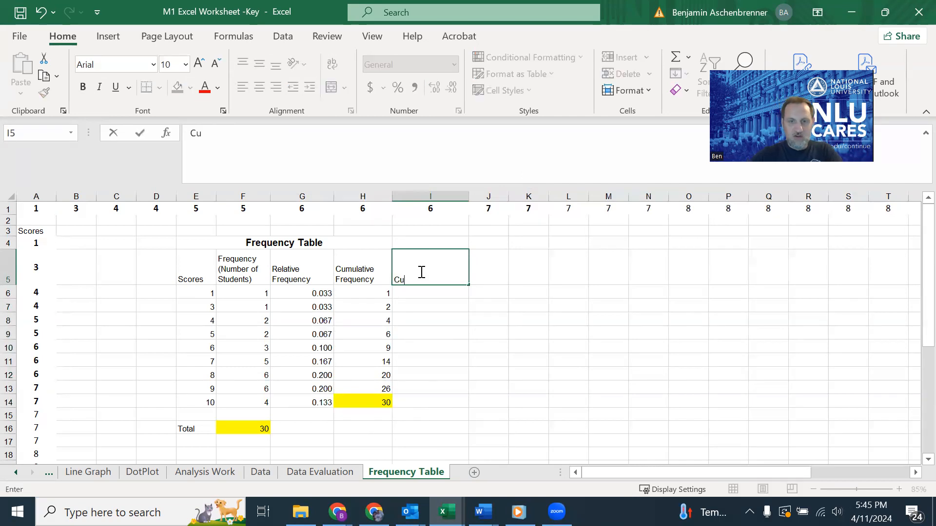
pyautogui.write('mulative Relativ')
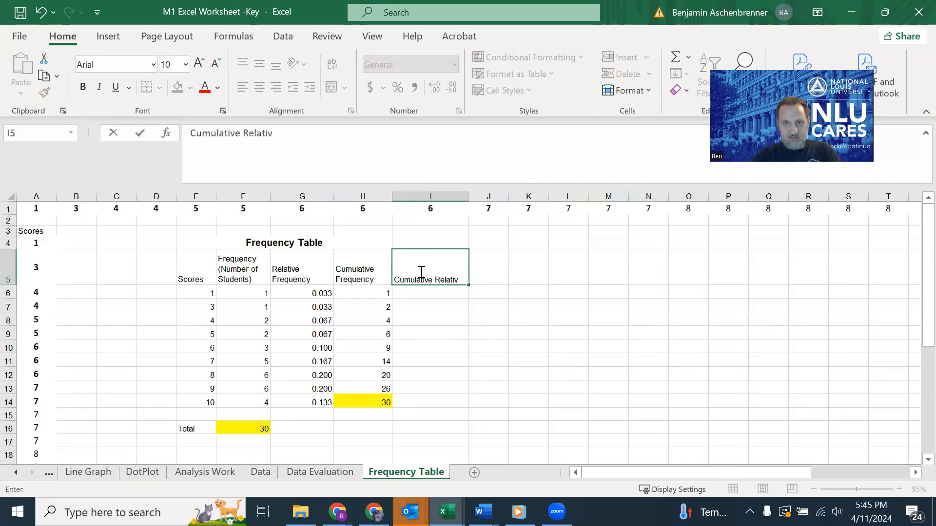
pyautogui.write('e Frequency')
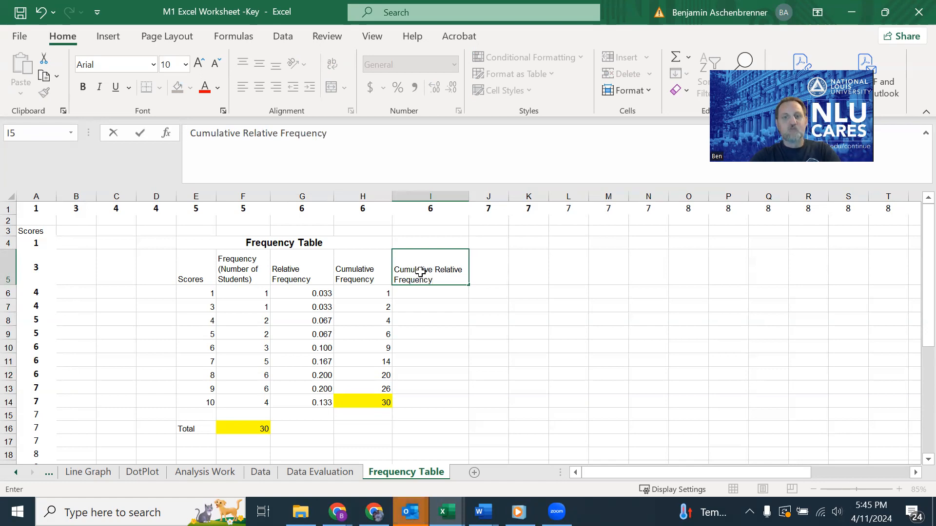
pyautogui.press('Return')
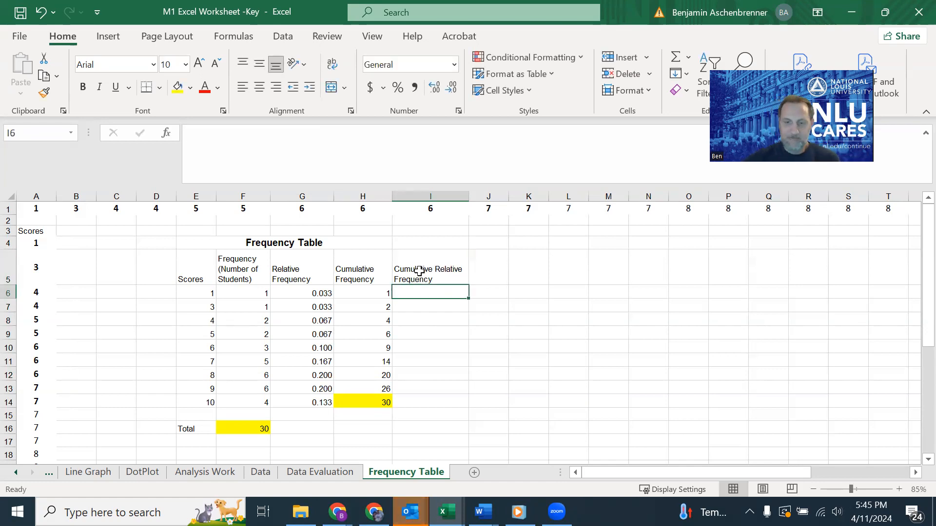
# Start the cumulative relative frequency column by entering =G6 in I6
pyautogui.write('=')
pyautogui.click(310, 292)
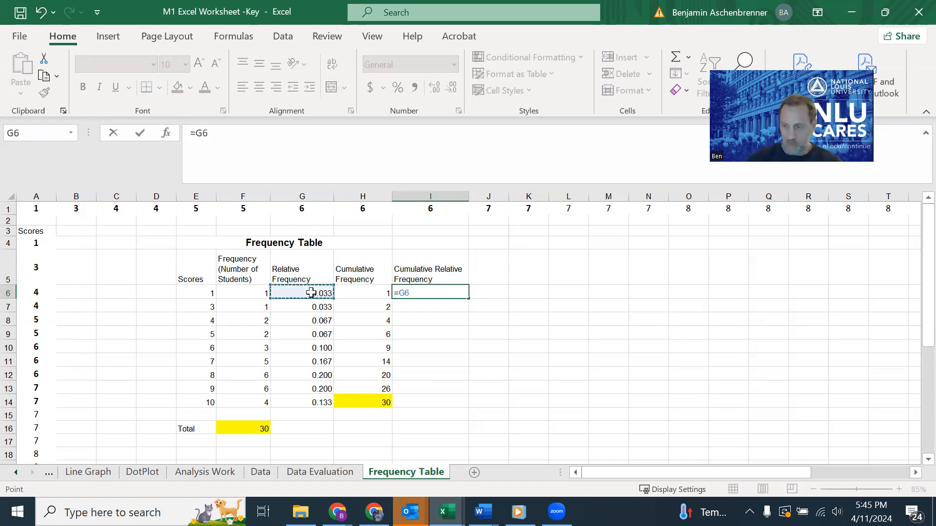
pyautogui.press('Return')
# Enter the running total formula =I6+G7 in I7 and fill it down through I14
pyautogui.write('=')
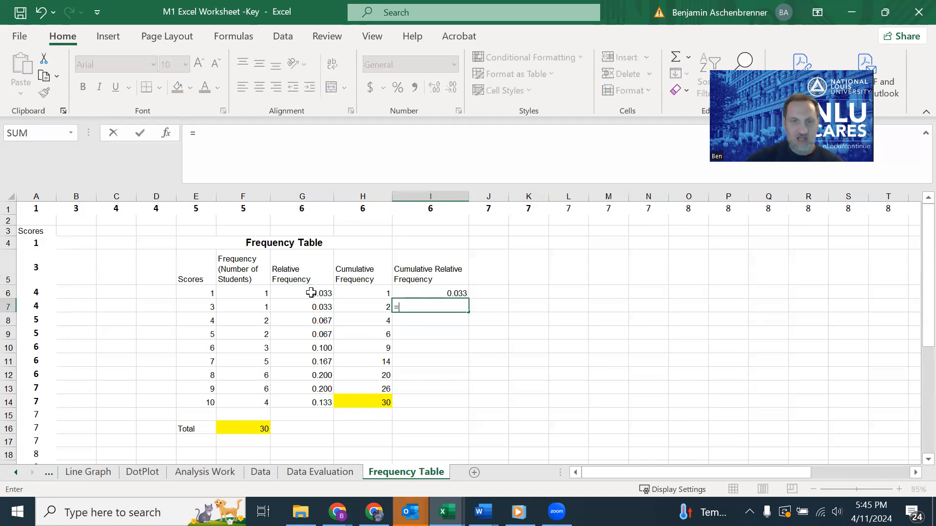
pyautogui.click(452, 292)
pyautogui.write('+')
pyautogui.click(329, 306)
pyautogui.press('Return')
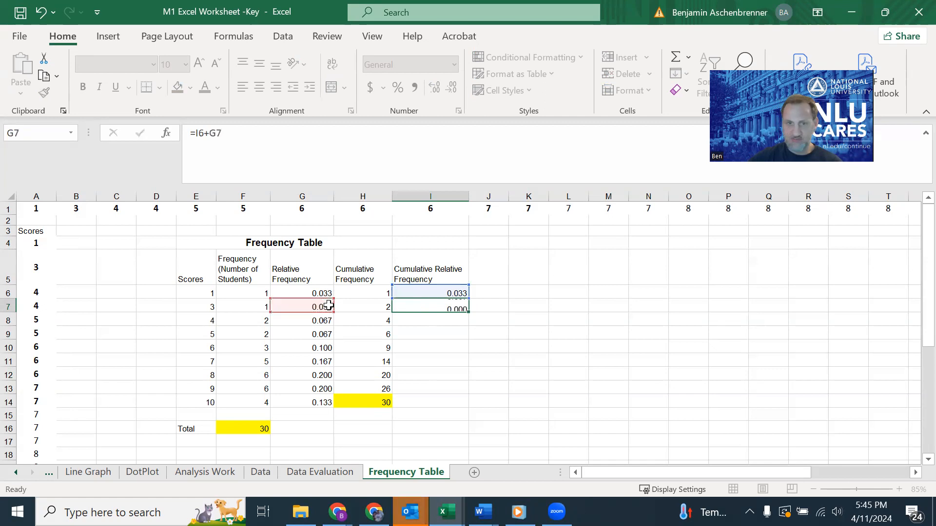
pyautogui.click(445, 307)
pyautogui.moveTo(468, 311); pyautogui.dragTo(465, 408)
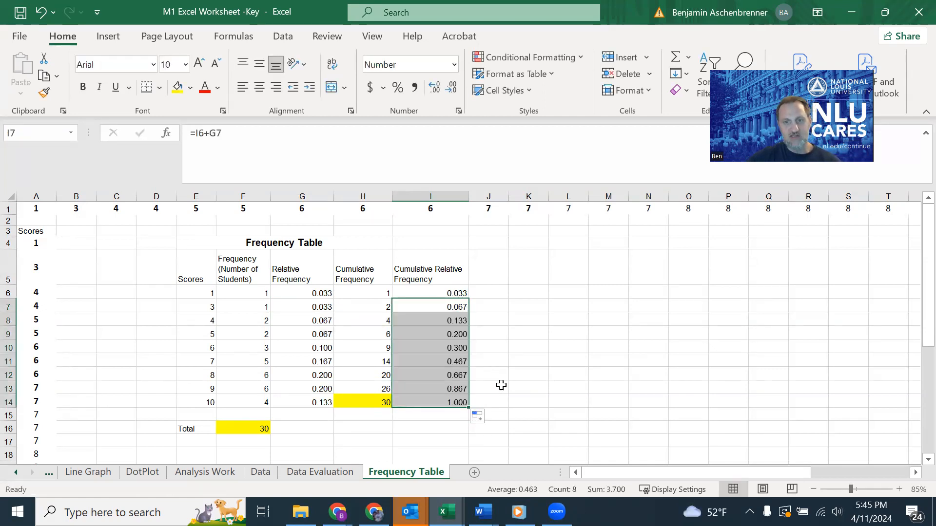
pyautogui.click(441, 403)
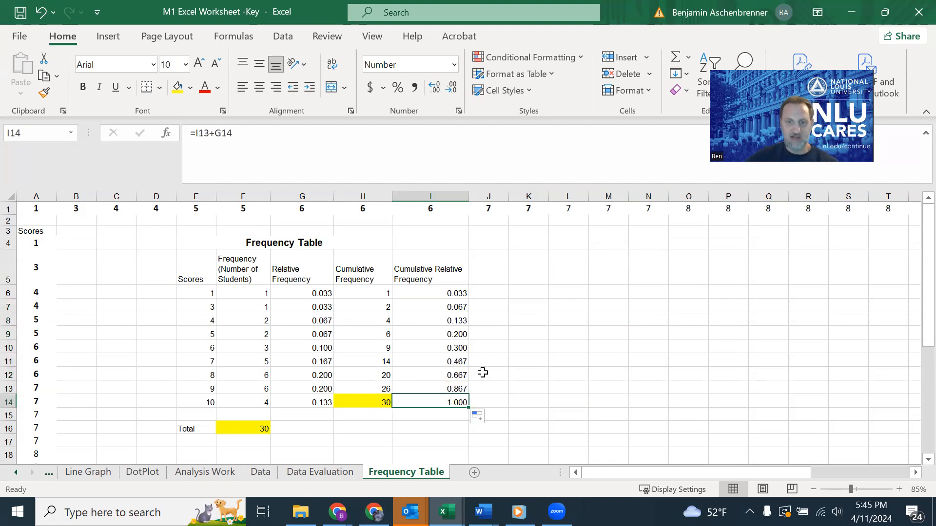
# Format the cumulative relative frequencies in I6:I14 as percentages
pyautogui.moveTo(443, 294); pyautogui.dragTo(454, 394)
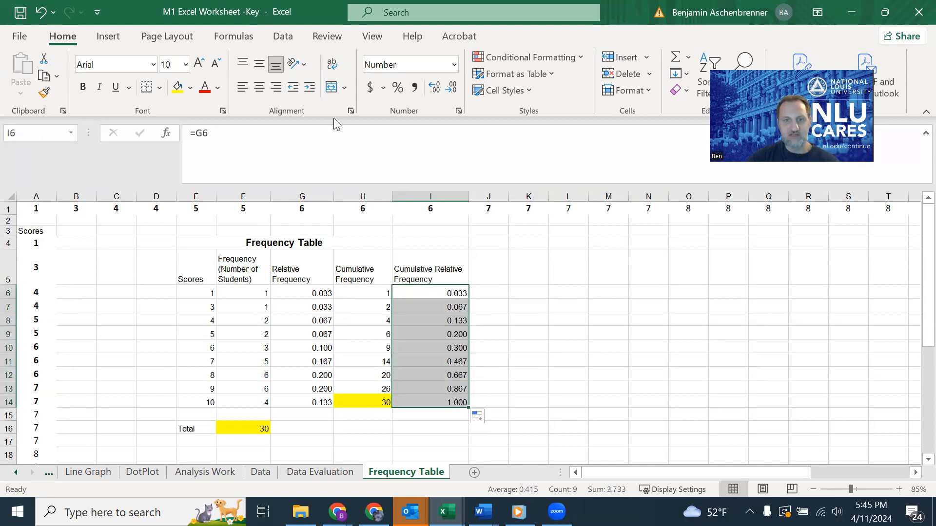
pyautogui.click(398, 88)
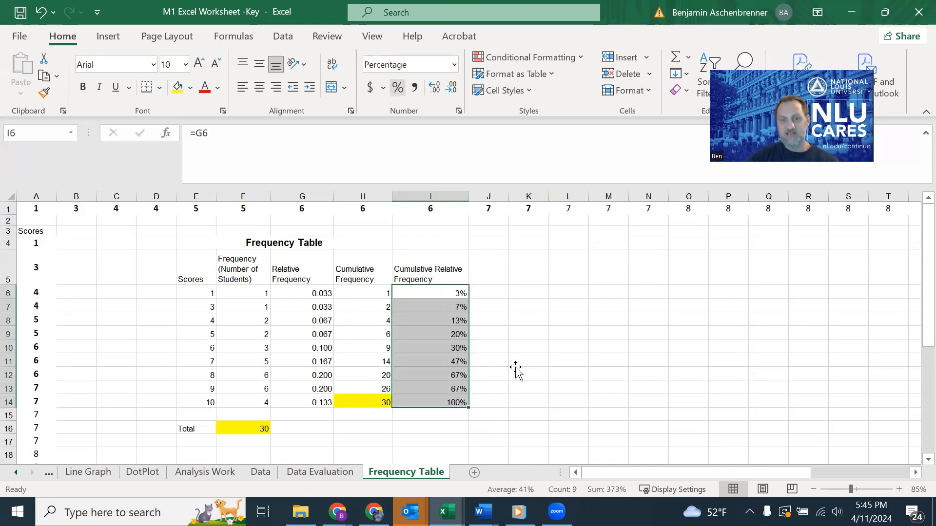
pyautogui.click(515, 371)
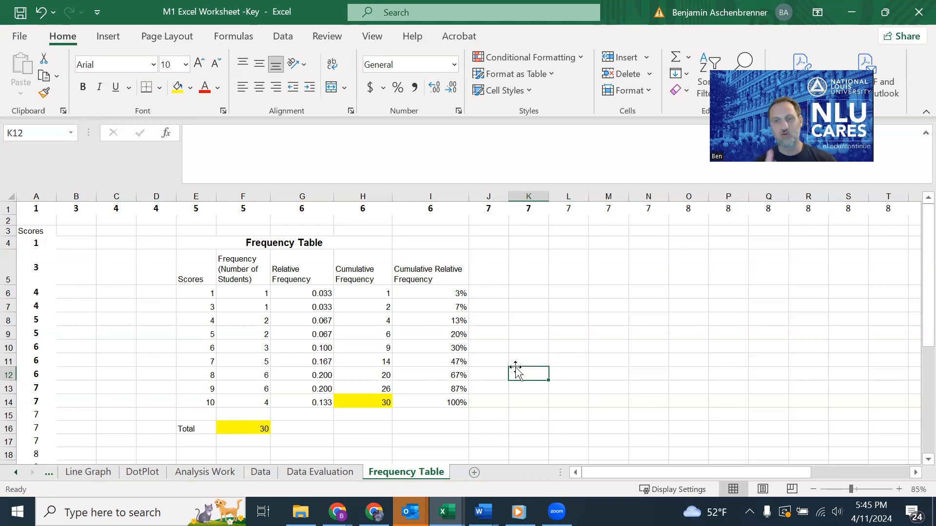
# Compare the cumulative frequencies in column H with the cumulative relative frequencies in column I, from the first score to the last
pyautogui.click(447, 399)
pyautogui.click(380, 404)
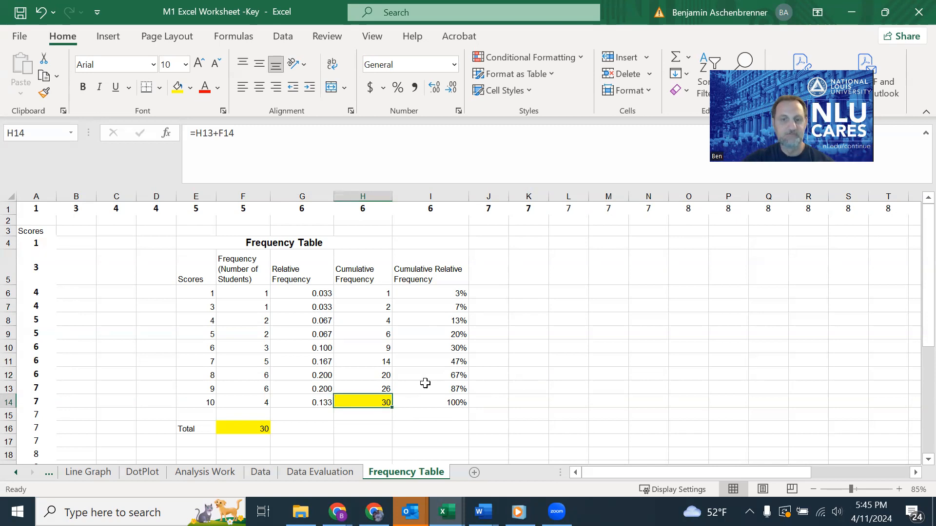
pyautogui.click(515, 379)
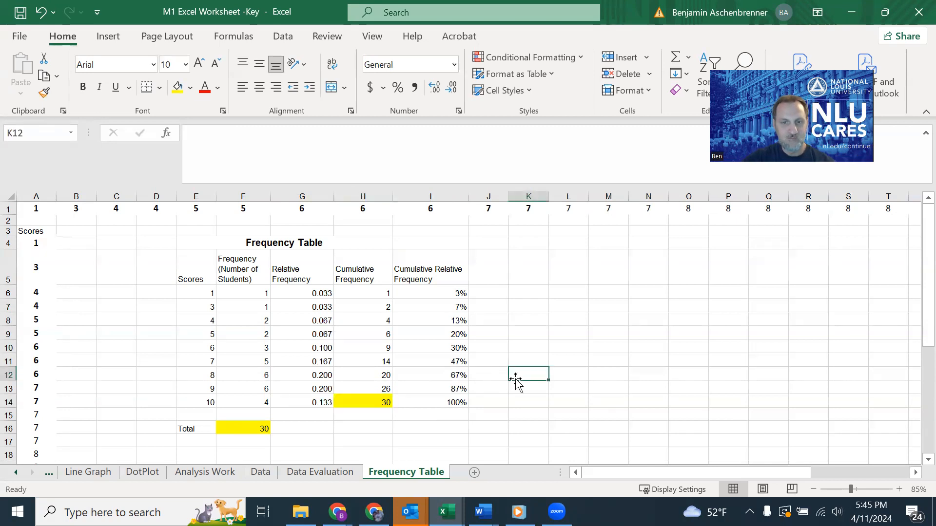
pyautogui.click(438, 289)
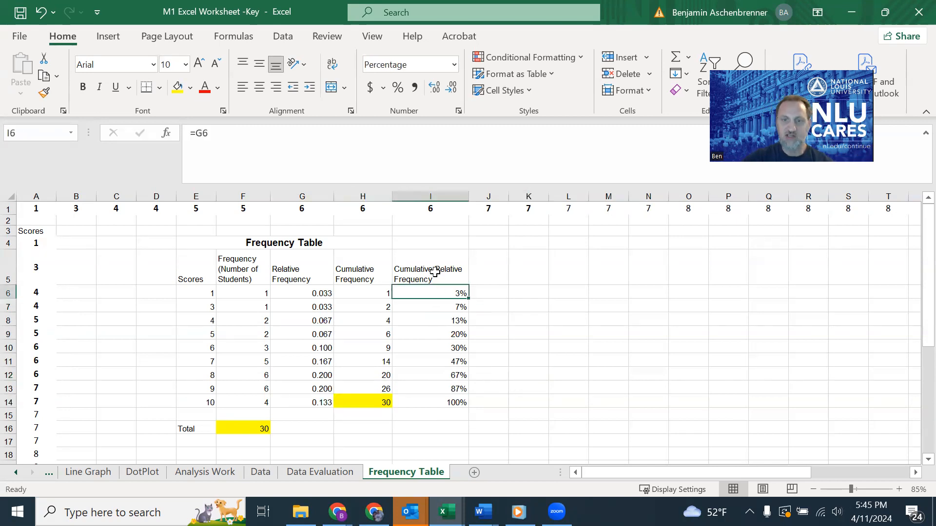
pyautogui.click(435, 272)
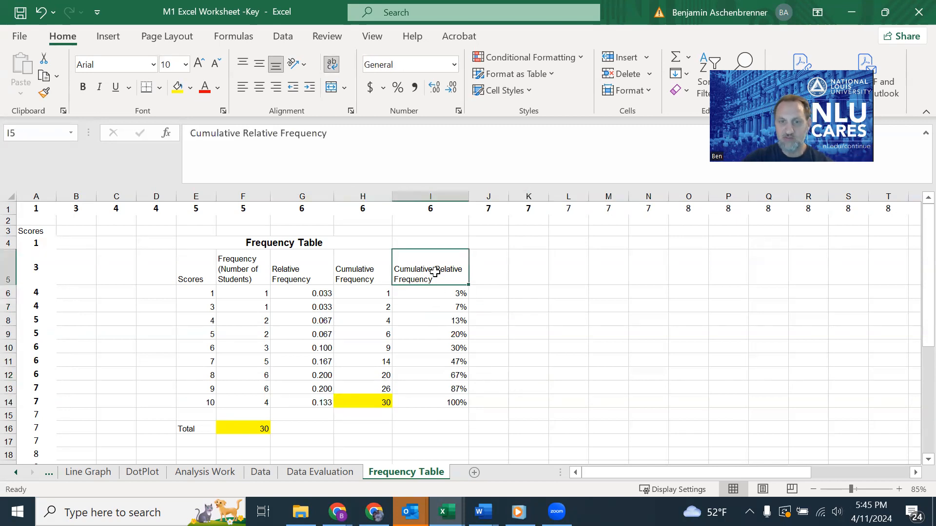
pyautogui.click(354, 291)
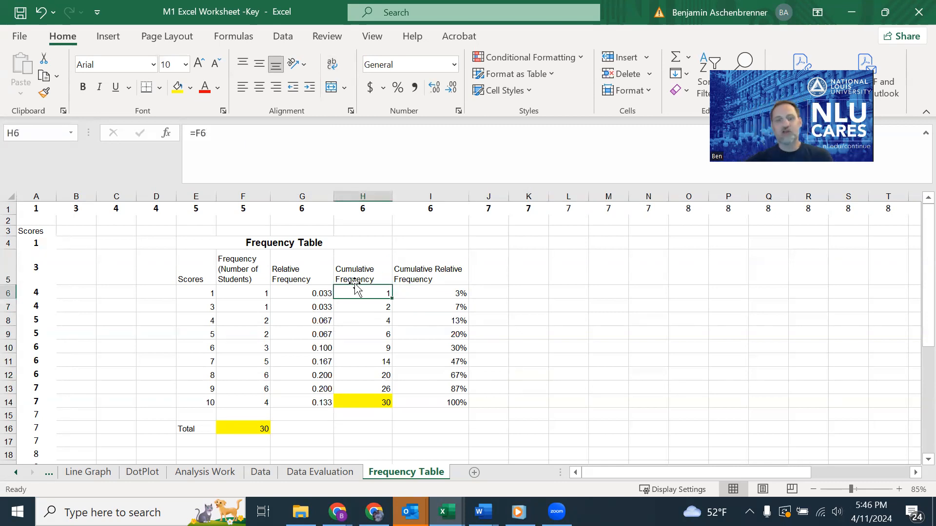
pyautogui.click(437, 292)
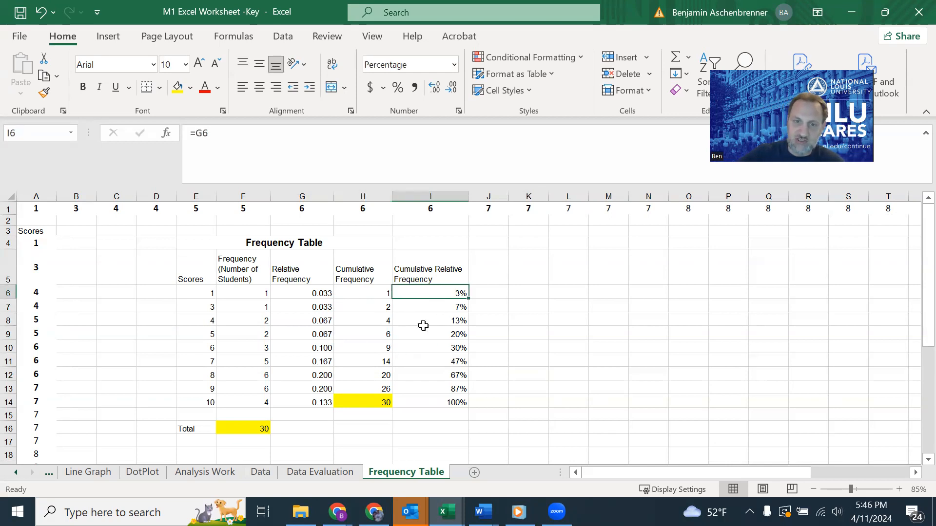
pyautogui.click(363, 291)
pyautogui.click(411, 293)
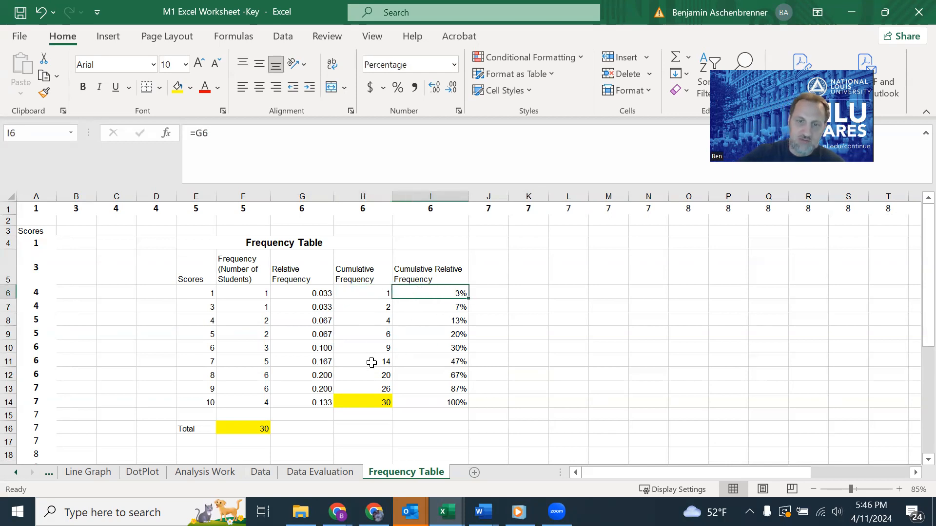
pyautogui.click(428, 376)
pyautogui.click(427, 401)
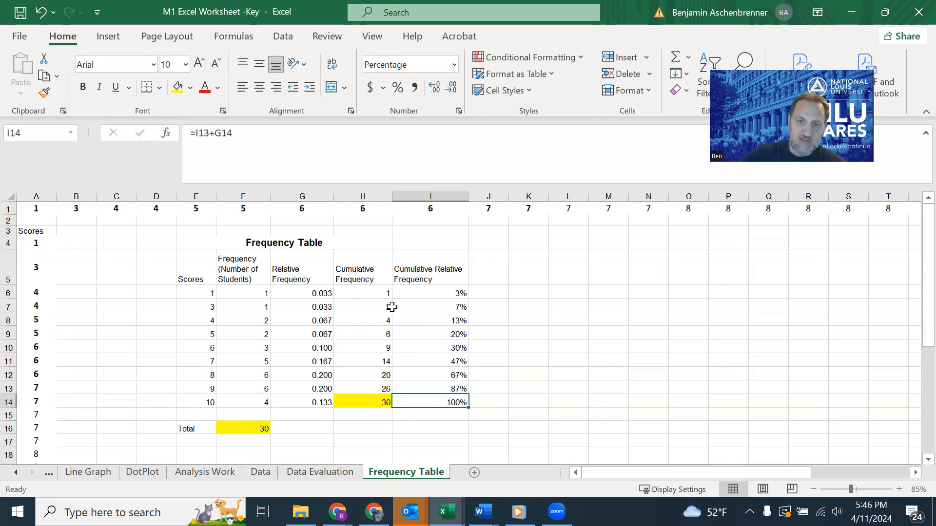